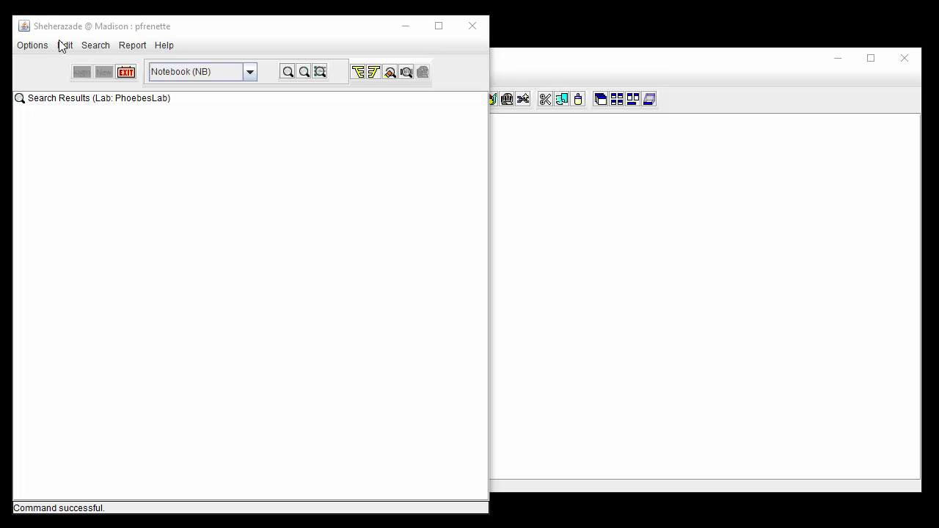
Open a new Notebook record and arrange its window so that more of the record's fields are displayed
{"action": "left_click", "coordinate": [32, 44]}
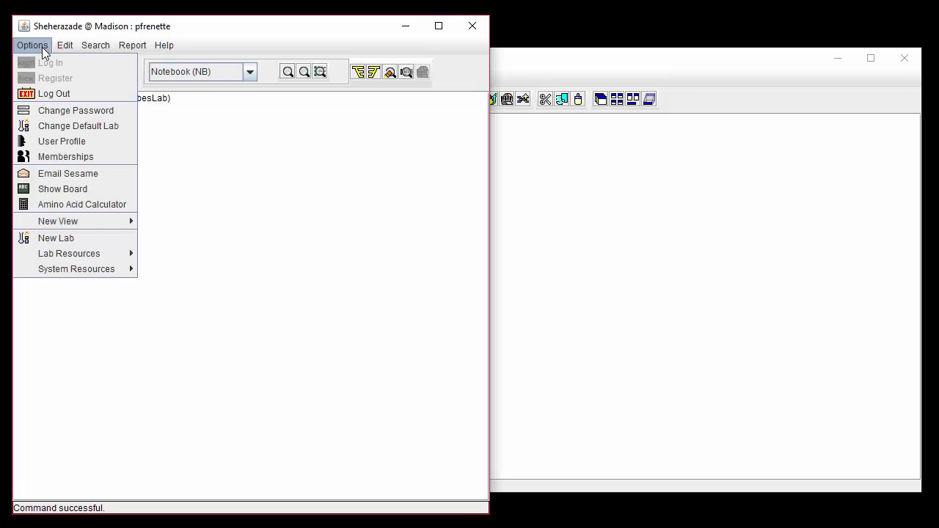
{"action": "mouse_move", "coordinate": [87, 219]}
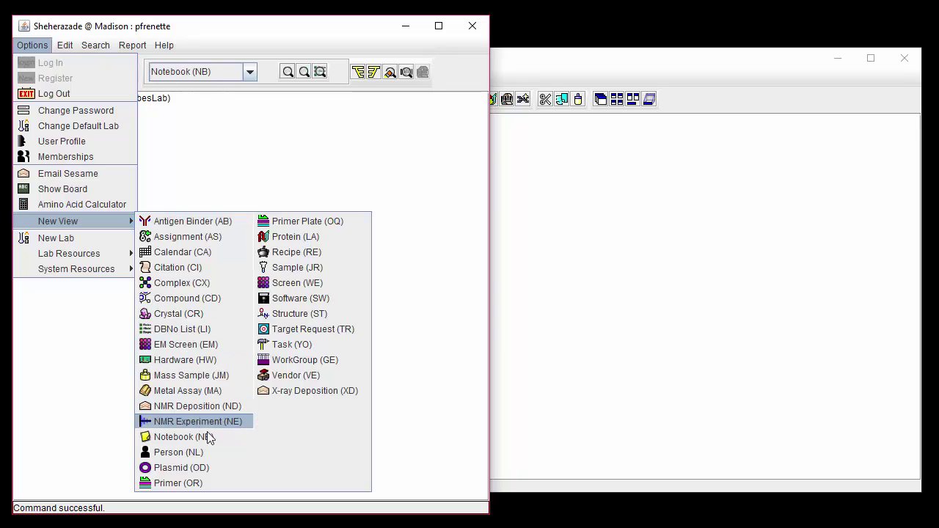
{"action": "left_click", "coordinate": [232, 435]}
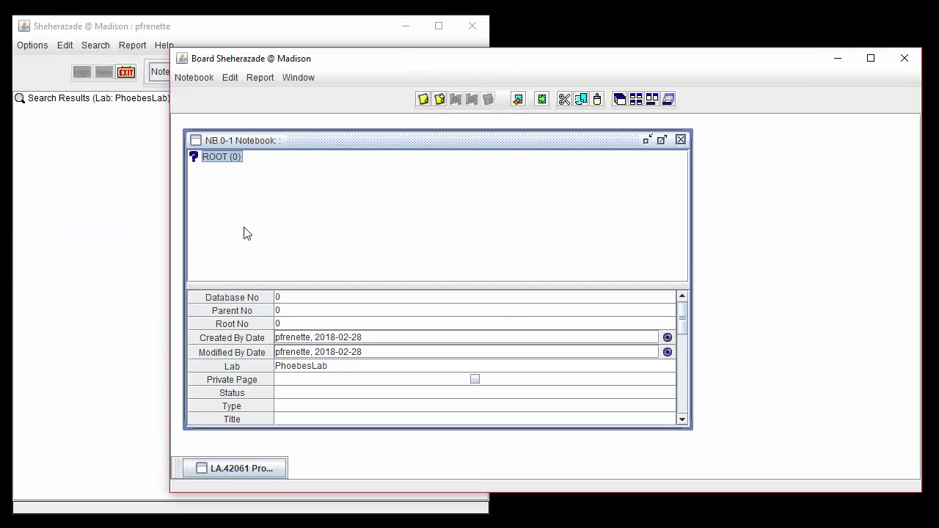
{"action": "left_click_drag", "start_coordinate": [298, 145], "coordinate": [293, 137]}
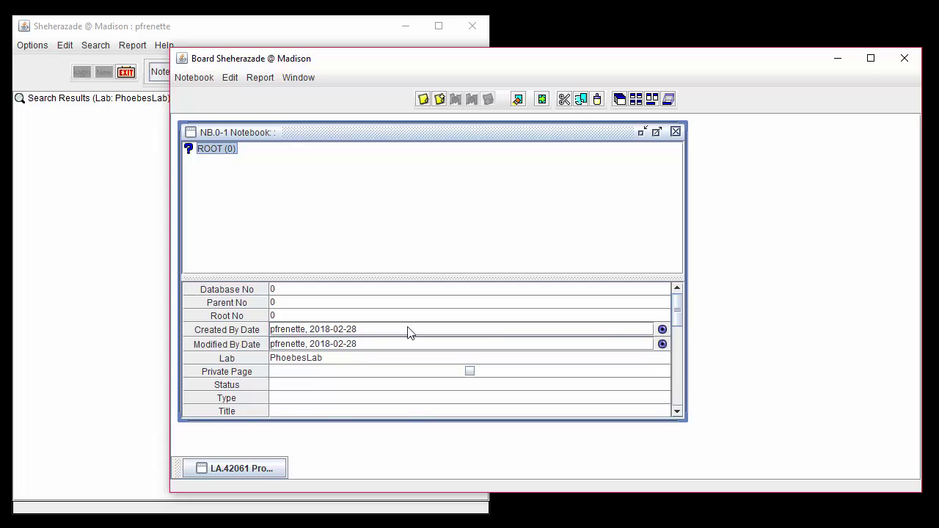
{"action": "left_click_drag", "start_coordinate": [407, 422], "coordinate": [409, 452]}
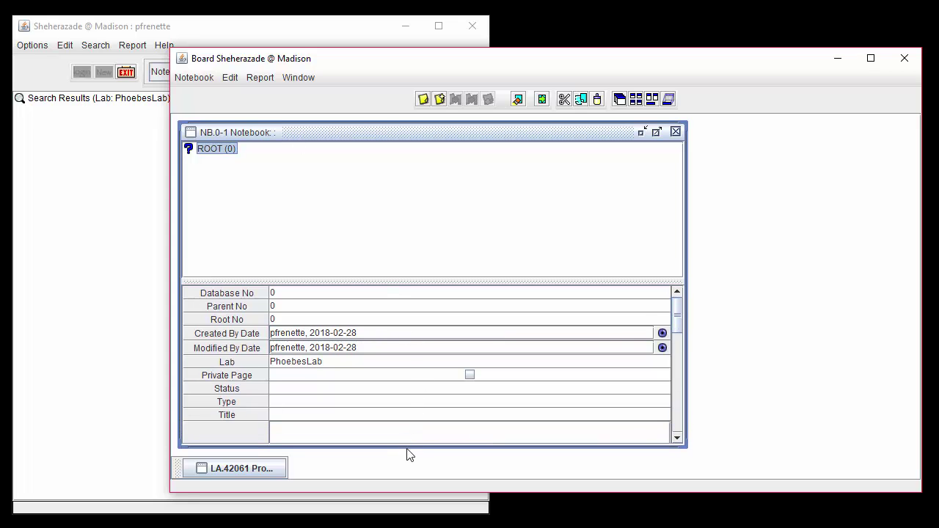
{"action": "left_click_drag", "start_coordinate": [336, 280], "coordinate": [335, 230]}
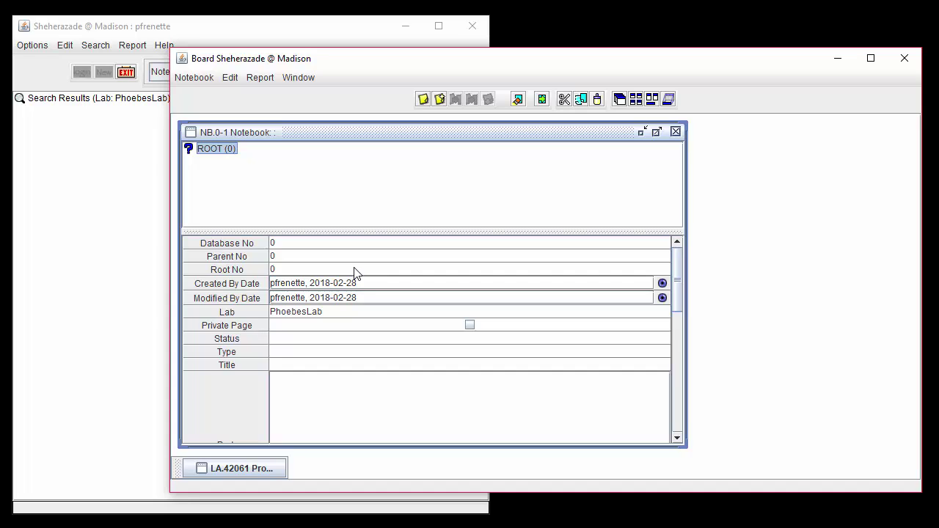
Mark the notebook page as private, set its status to Active and its type to External Experiments
{"action": "left_click", "coordinate": [470, 328]}
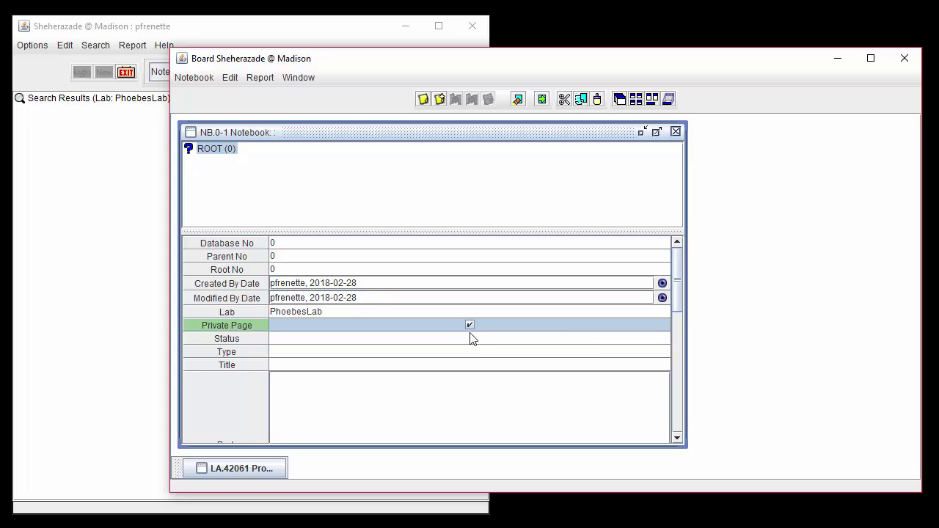
{"action": "left_click", "coordinate": [469, 338]}
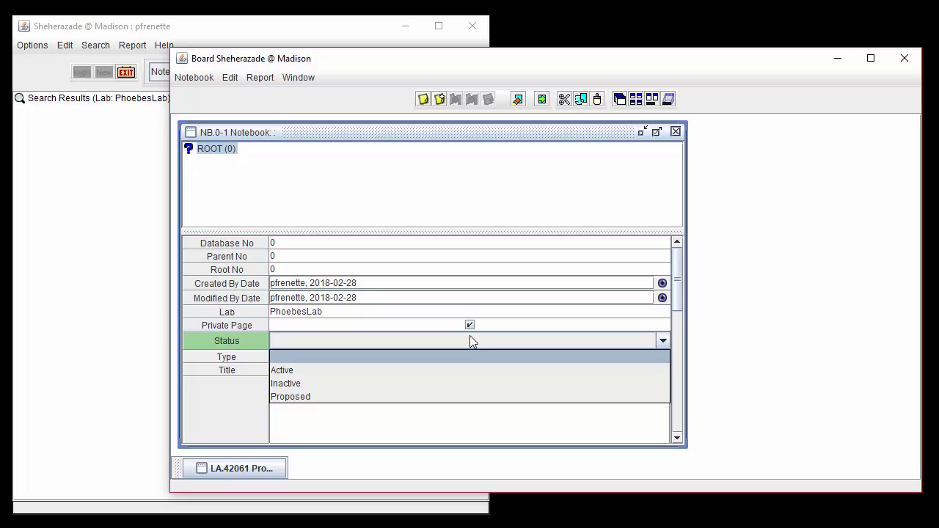
{"action": "left_click", "coordinate": [474, 371]}
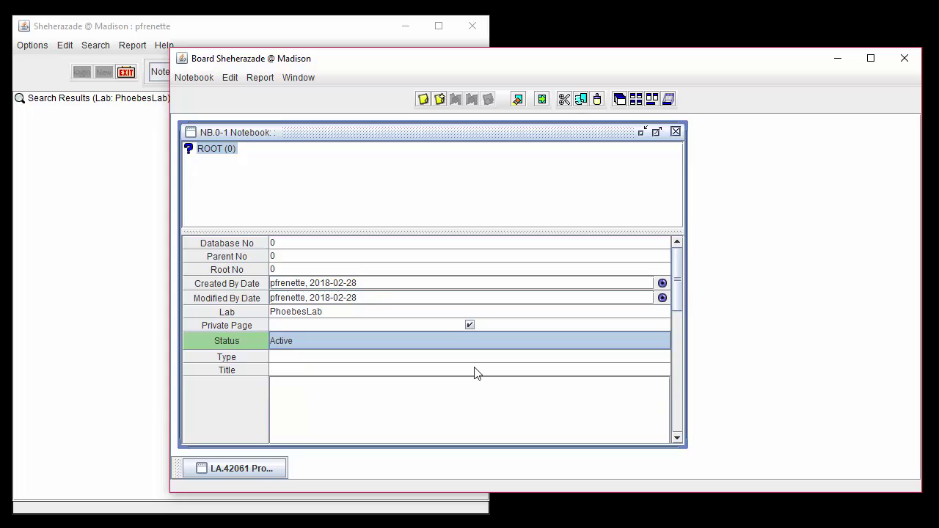
{"action": "left_click", "coordinate": [456, 356]}
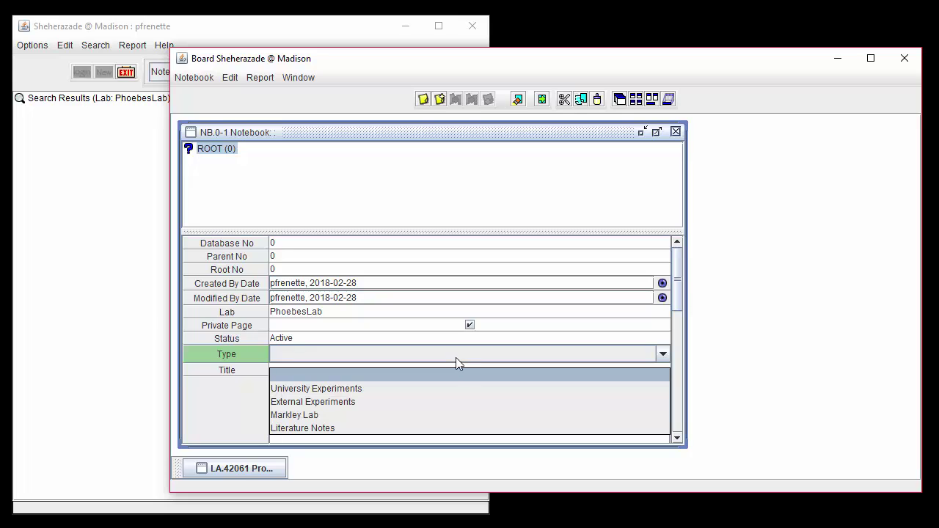
{"action": "left_click", "coordinate": [462, 402]}
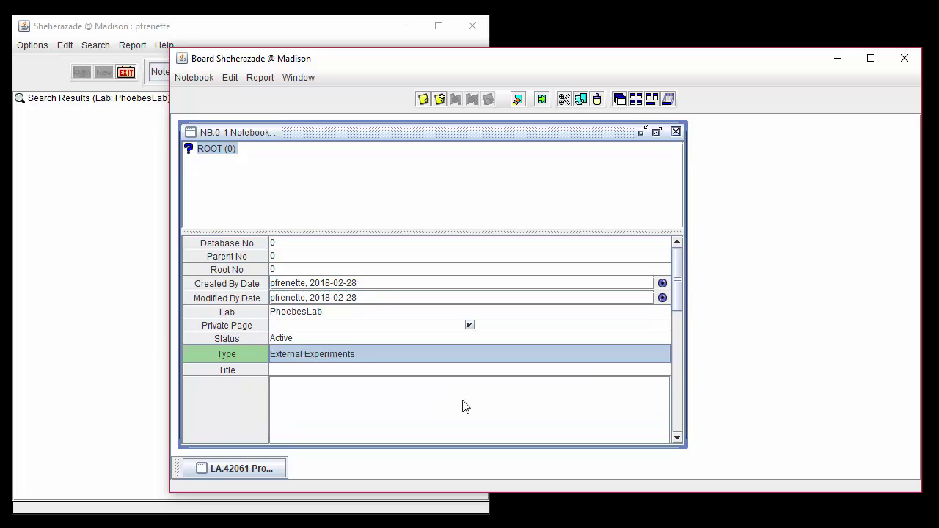
Title the notebook "HTP SCREEN of HSP72" and save it as a new notebook
{"action": "left_click", "coordinate": [372, 368]}
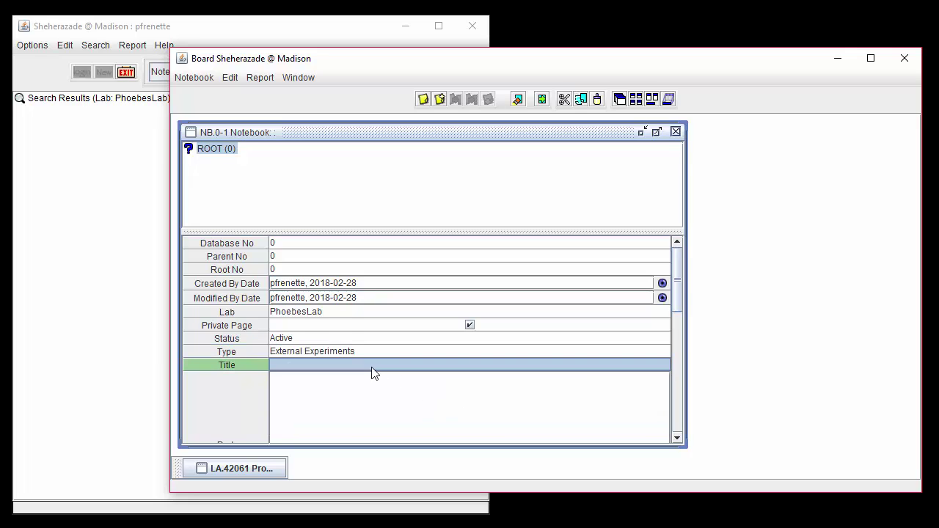
{"action": "type", "text": "HTP SCREEN of HSP72"}
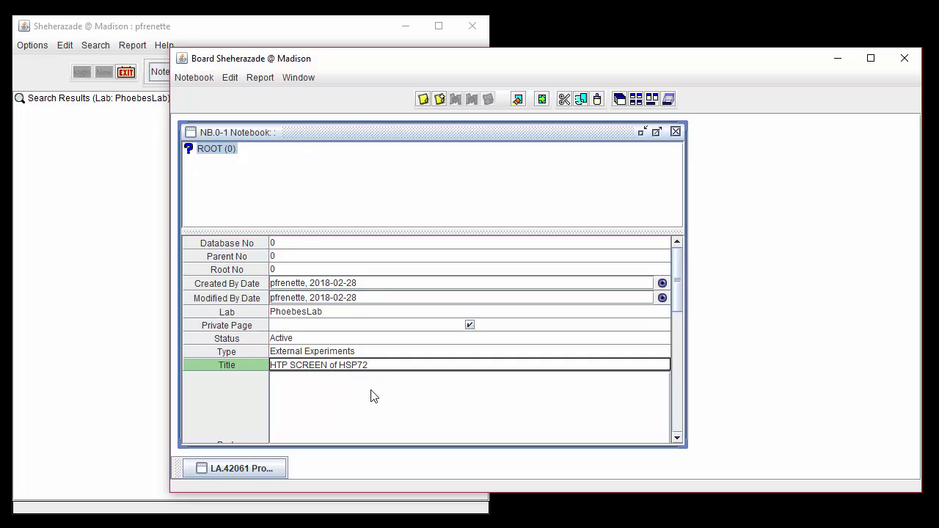
{"action": "left_click", "coordinate": [209, 79]}
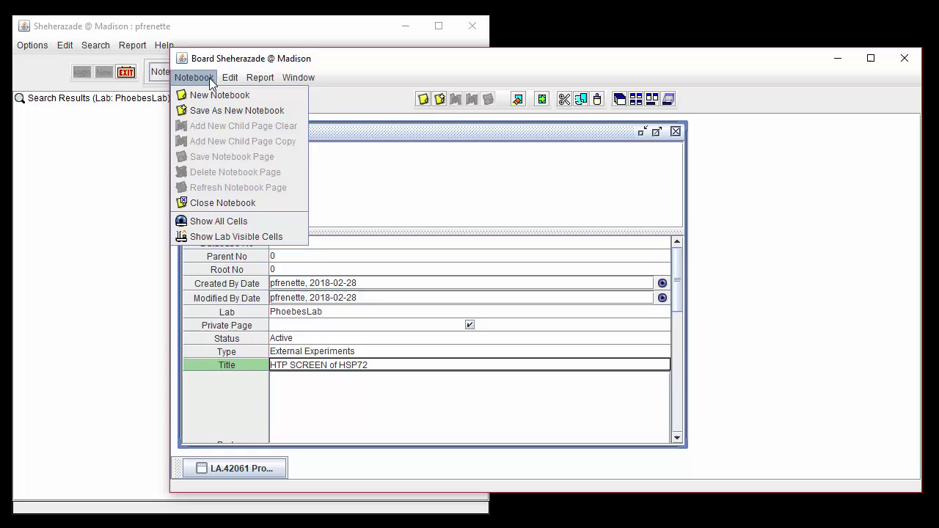
{"action": "left_click", "coordinate": [297, 112]}
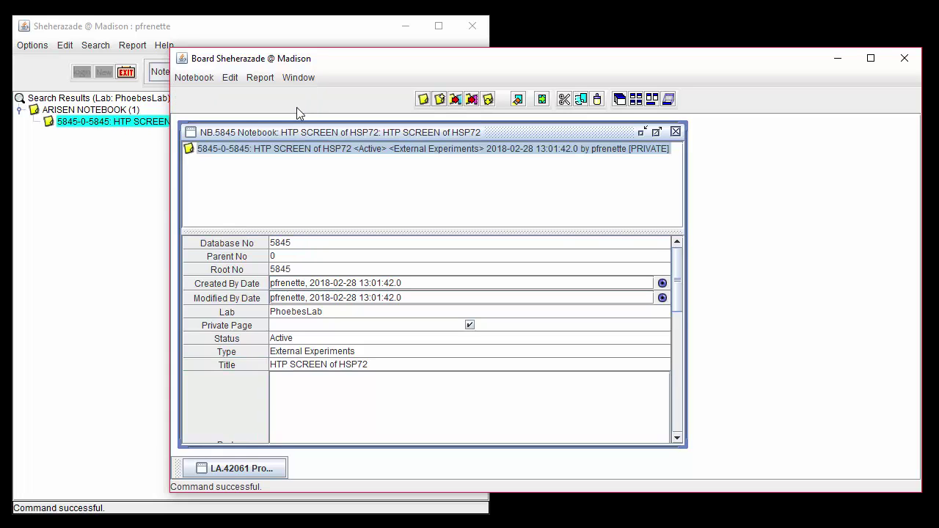
Paste the copied HSP70 screening notes and compound list into the notebook page's Body
{"action": "left_click", "coordinate": [317, 244]}
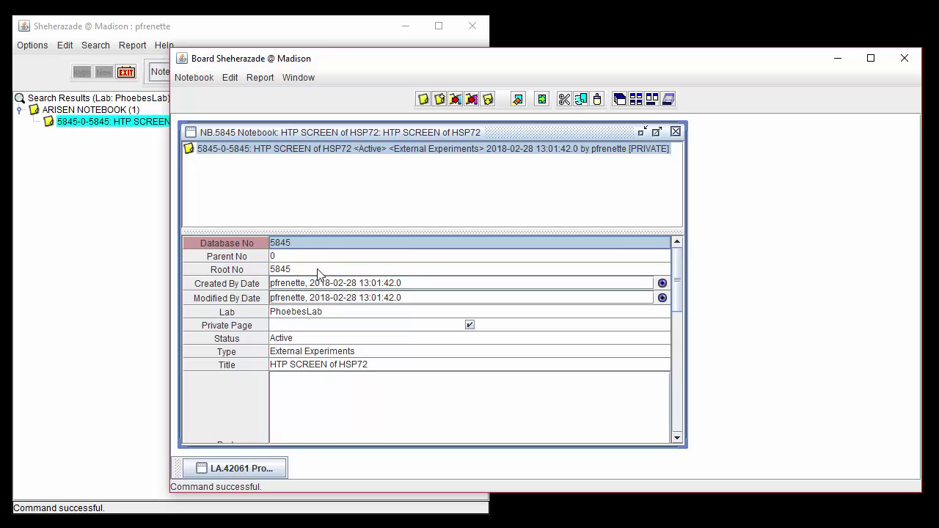
{"action": "left_click", "coordinate": [366, 298]}
{"action": "scroll", "coordinate": [382, 325], "scroll_direction": "down", "scroll_amount": 2}
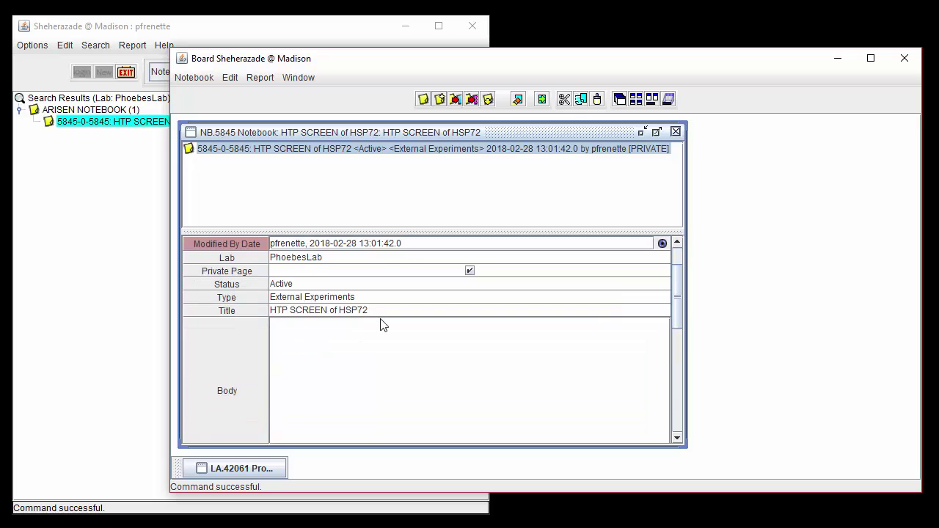
{"action": "scroll", "coordinate": [381, 325], "scroll_direction": "down", "scroll_amount": 2}
{"action": "left_click", "coordinate": [319, 294]}
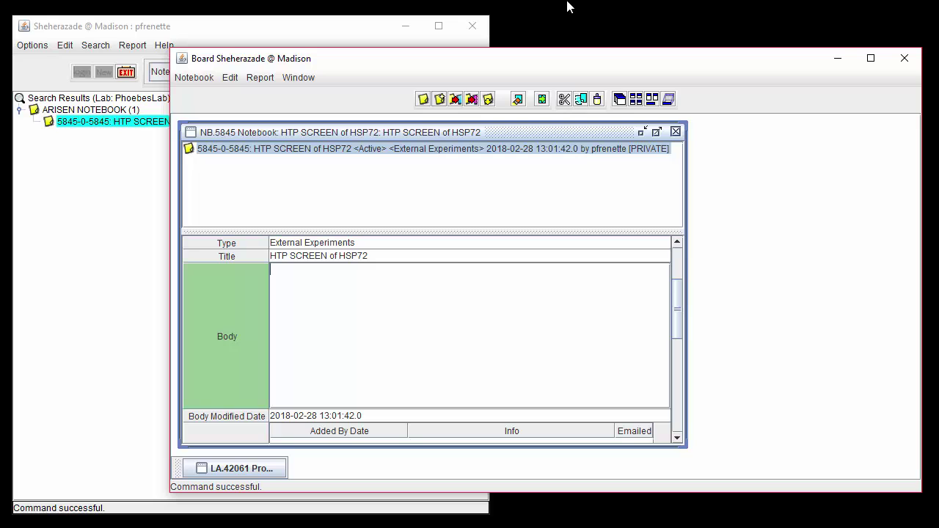
{"action": "key", "text": "ctrl+v"}
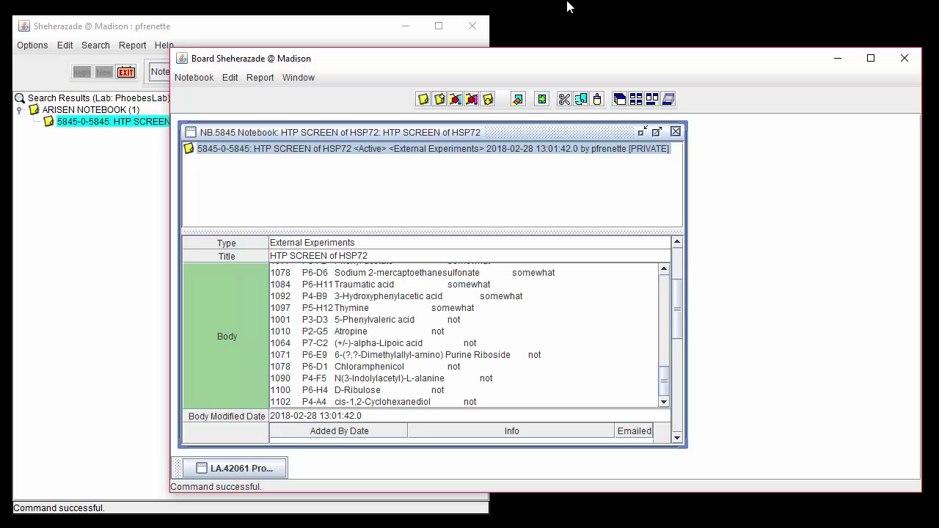
{"action": "left_click", "coordinate": [321, 259]}
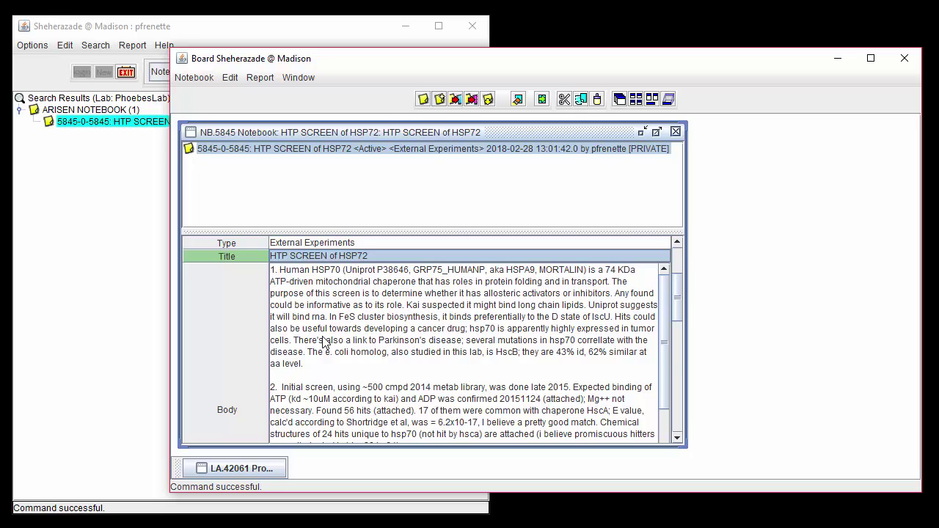
Add an Info entry saying that the doctor called to discuss findings from 2-16 and asking for her call to be returned
{"action": "scroll", "coordinate": [663, 283], "scroll_direction": "down", "scroll_amount": 5}
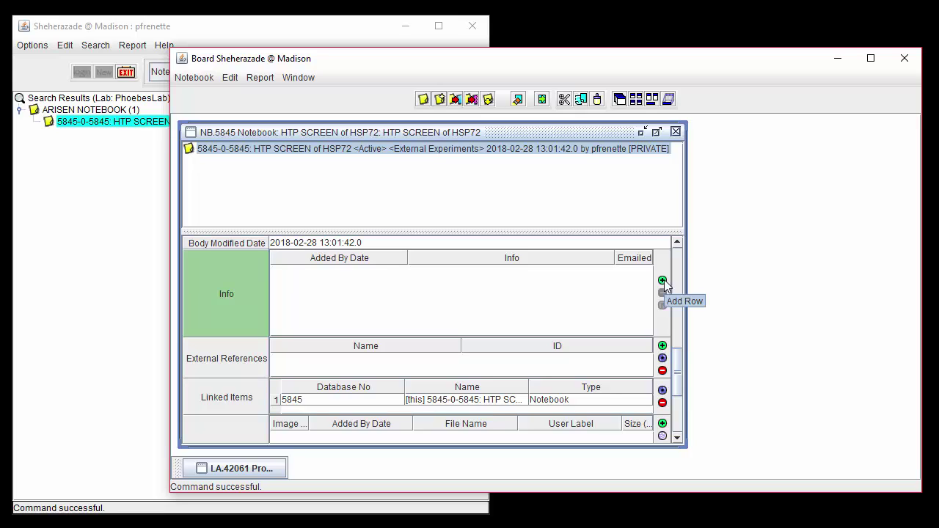
{"action": "left_click", "coordinate": [662, 280]}
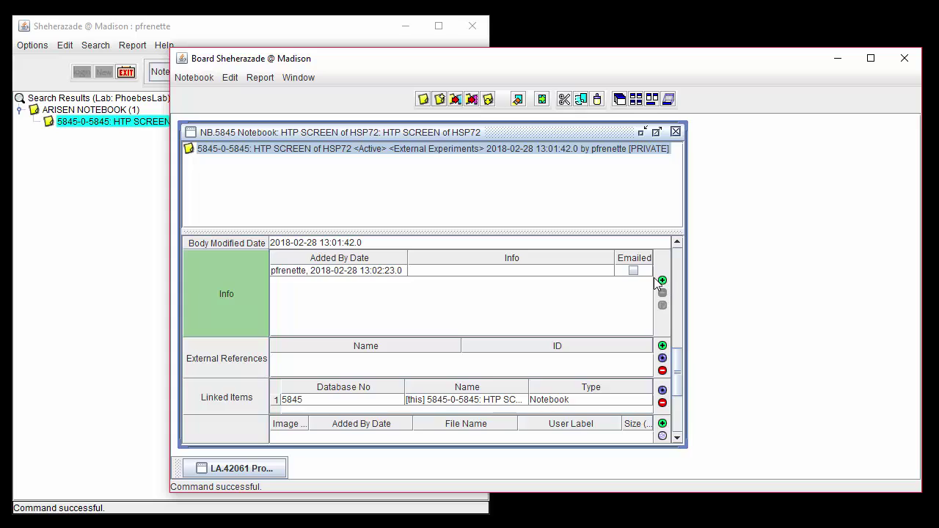
{"action": "left_click", "coordinate": [566, 270]}
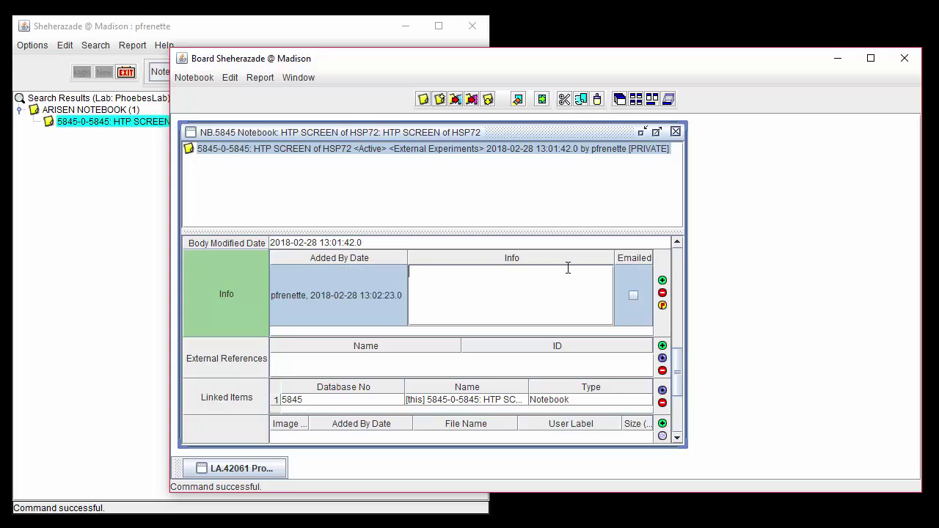
{"action": "type", "text": "Dr. Jan called to discuss findi"}
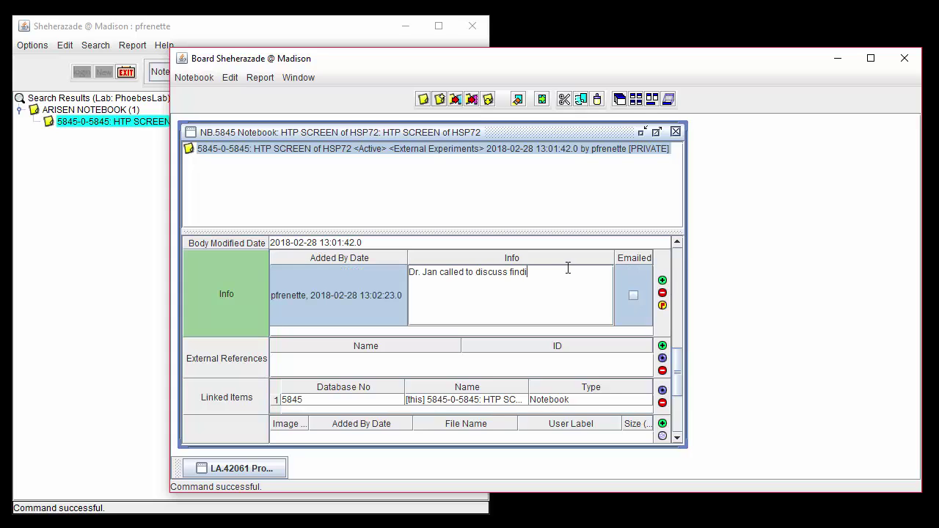
{"action": "type", "text": "ngs from 2-16. Please return her call."}
Save the notebook page and email the new Info entry to the record's owner
{"action": "left_click", "coordinate": [215, 79]}
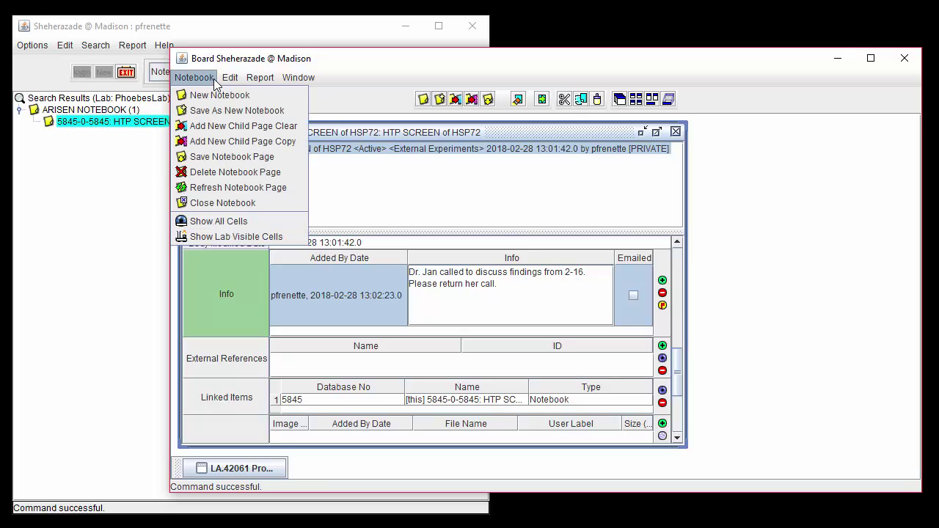
{"action": "left_click", "coordinate": [294, 158]}
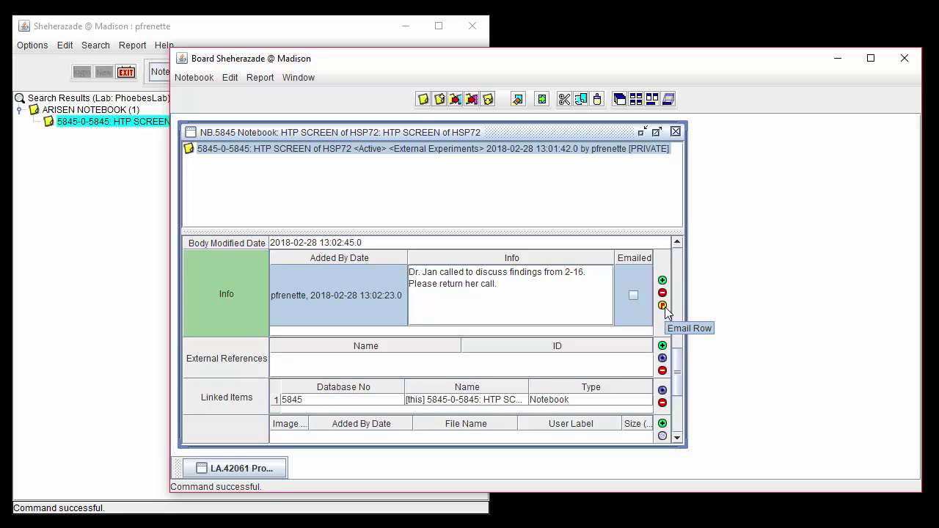
{"action": "left_click", "coordinate": [663, 306]}
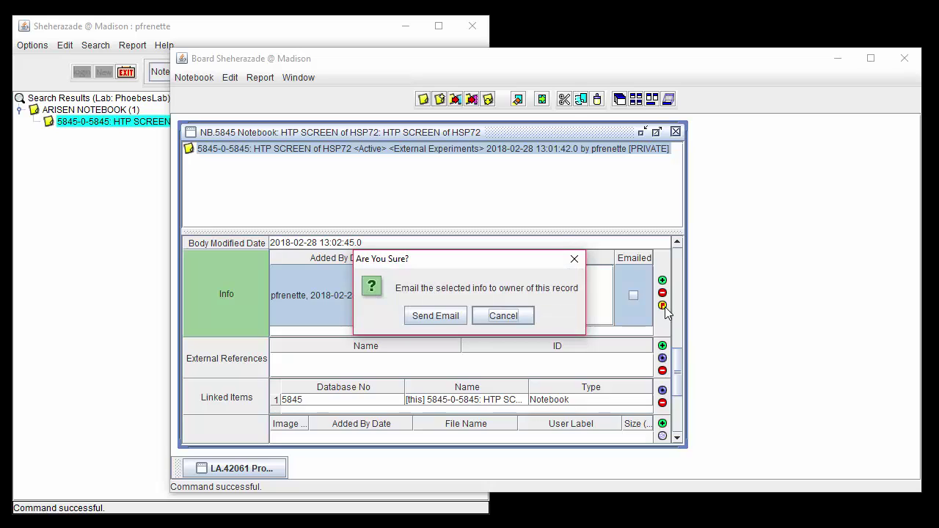
{"action": "left_click", "coordinate": [435, 321]}
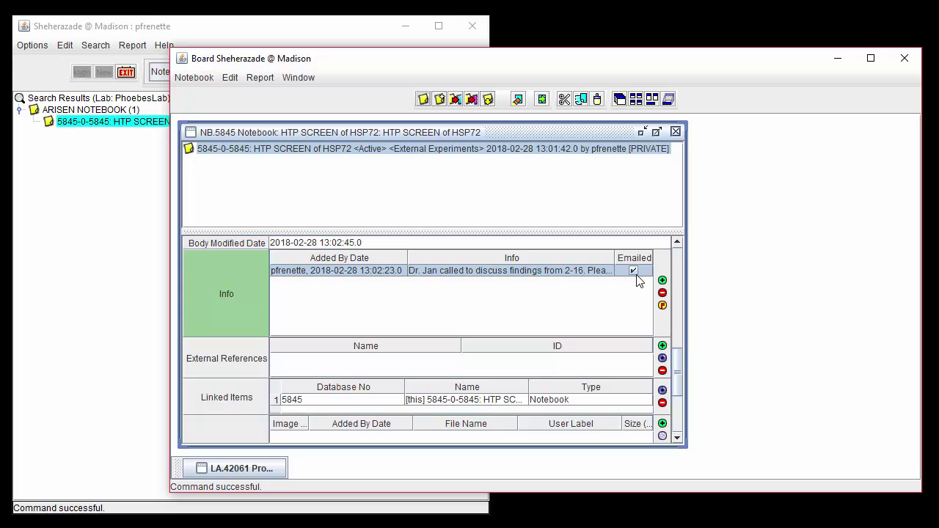
Add an external reference named PUBMED with the ID 12391142
{"action": "left_click", "coordinate": [649, 352]}
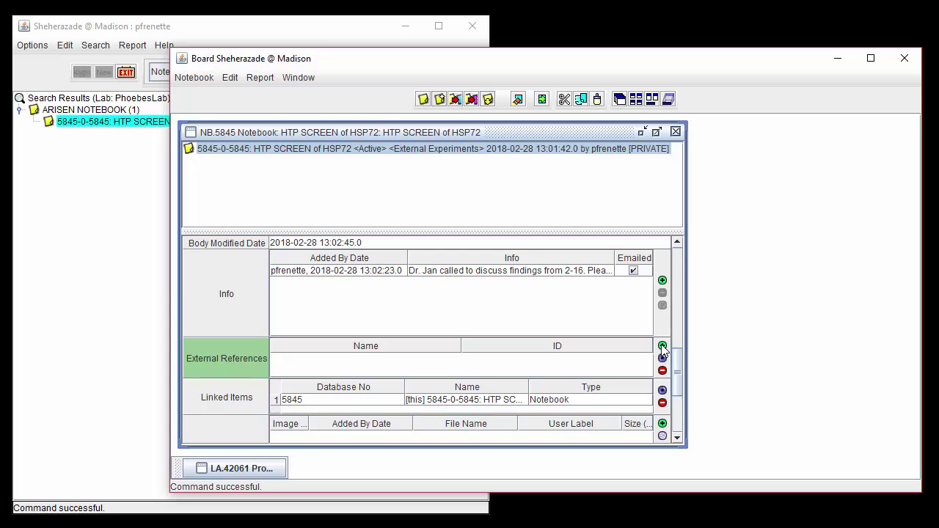
{"action": "left_click", "coordinate": [662, 348]}
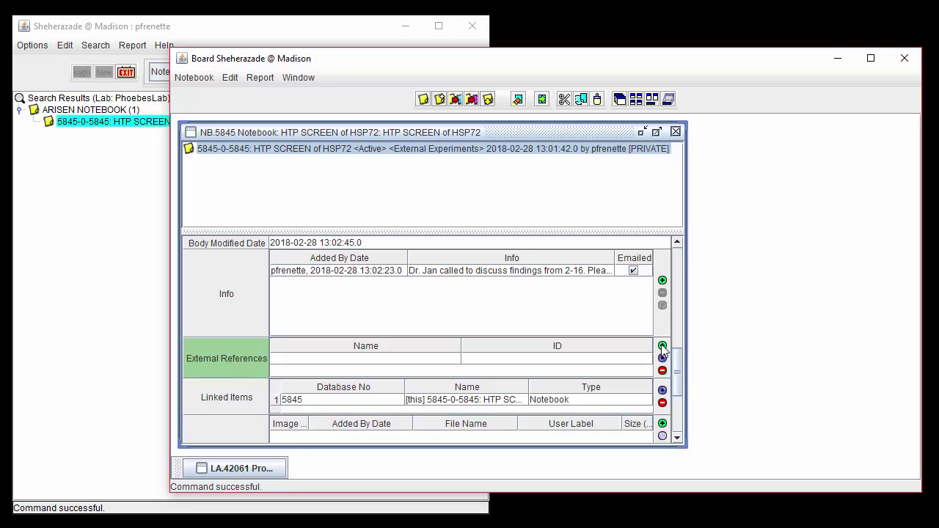
{"action": "left_click", "coordinate": [435, 360]}
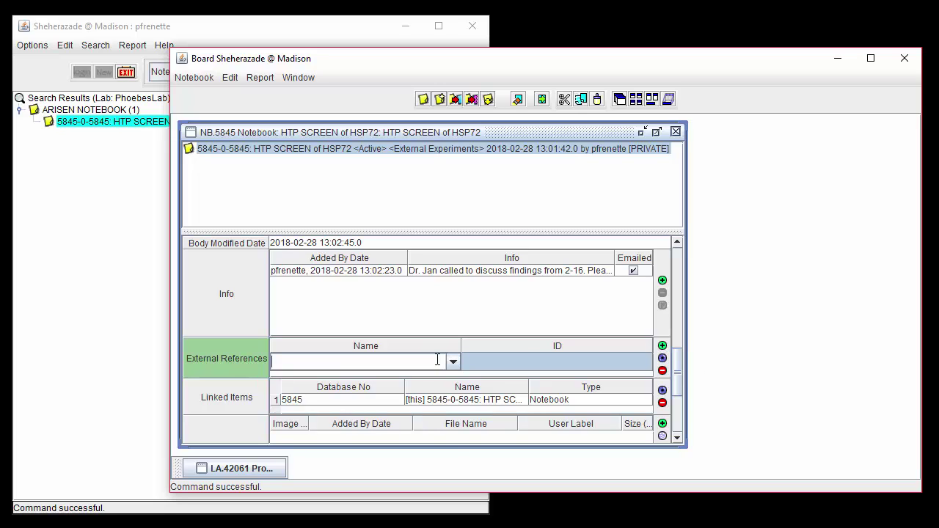
{"action": "left_click", "coordinate": [454, 364]}
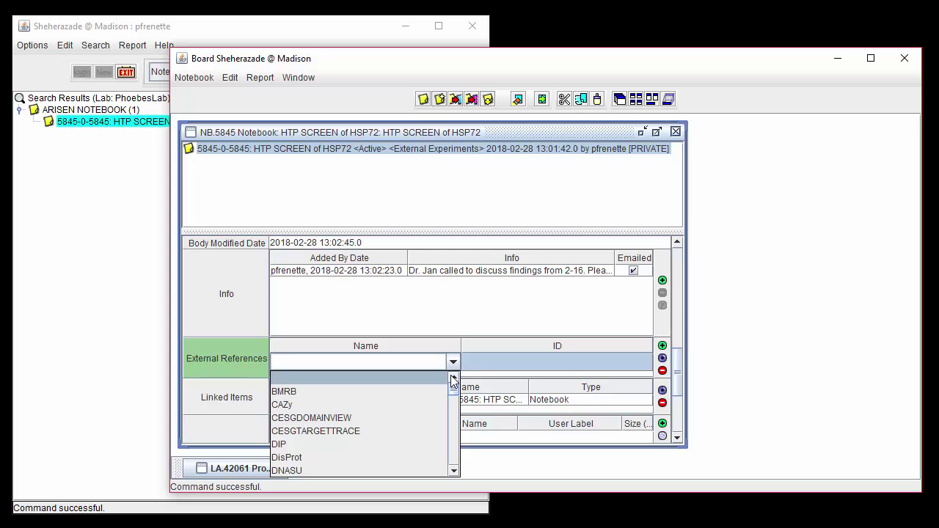
{"action": "left_click_drag", "start_coordinate": [453, 391], "coordinate": [445, 441]}
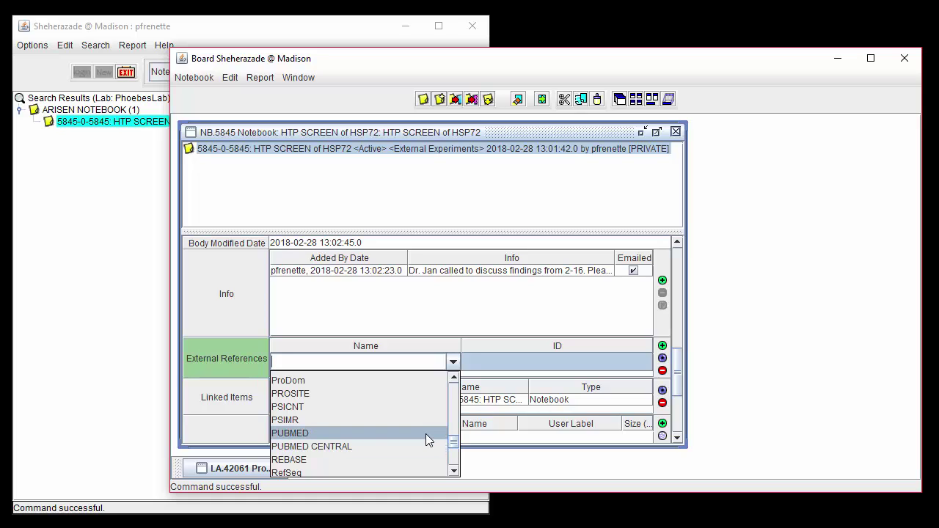
{"action": "left_click", "coordinate": [425, 434]}
{"action": "left_click", "coordinate": [480, 355]}
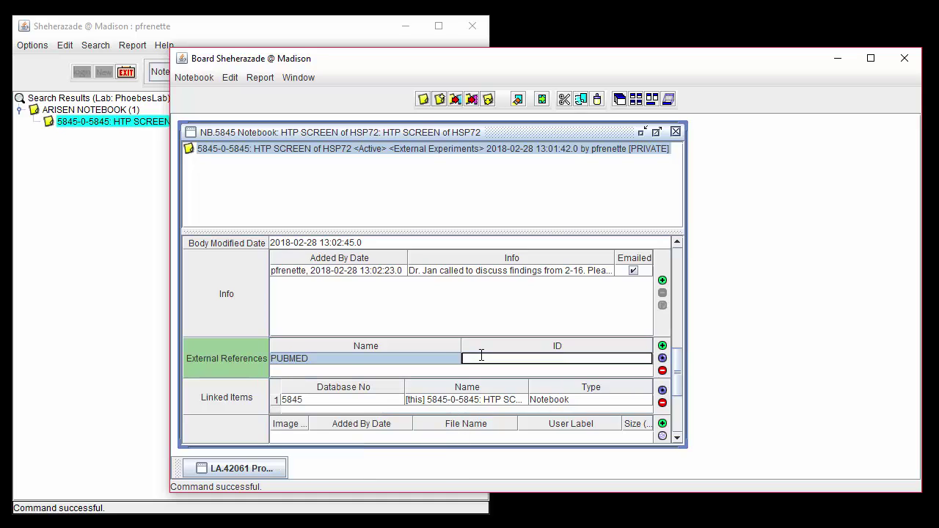
{"action": "type", "text": "12391142"}
Add a PUBMED CENTRAL external reference with the ID PMC134722 and display the record of the PUBMED reference
{"action": "left_click", "coordinate": [662, 346]}
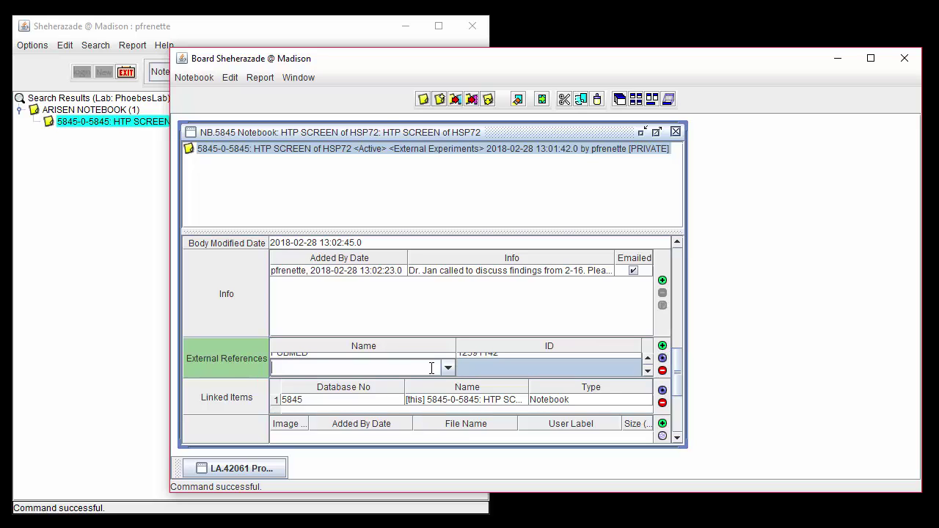
{"action": "left_click", "coordinate": [448, 368]}
{"action": "left_click_drag", "start_coordinate": [448, 396], "coordinate": [450, 454]}
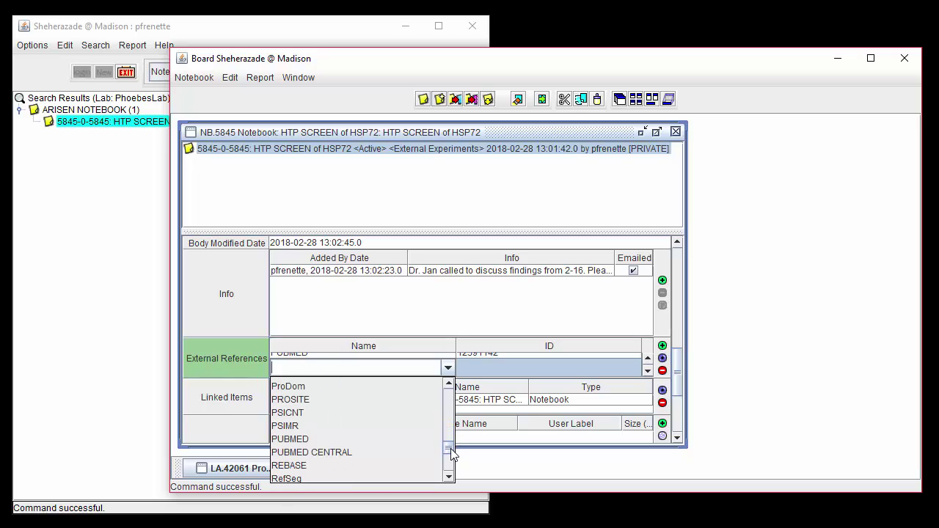
{"action": "left_click", "coordinate": [438, 450]}
{"action": "left_click", "coordinate": [476, 372]}
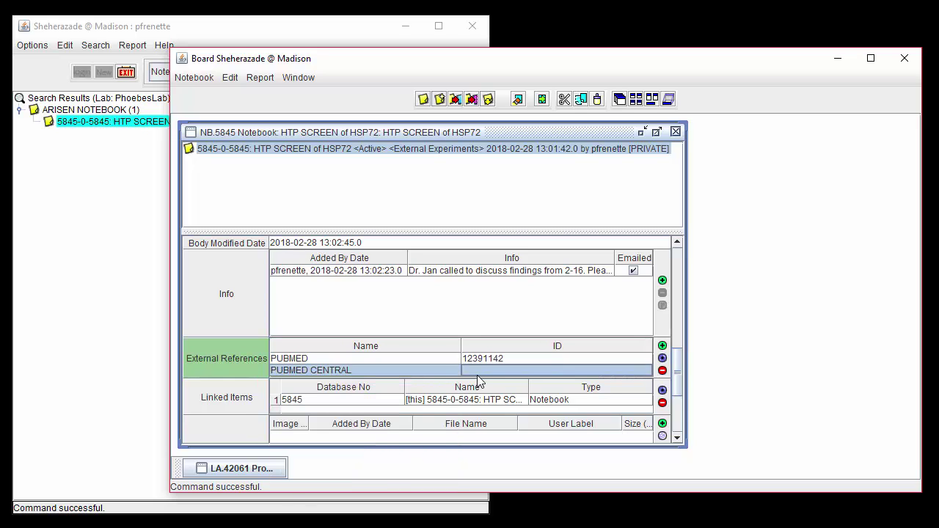
{"action": "left_click", "coordinate": [477, 371]}
{"action": "type", "text": "PMC134722"}
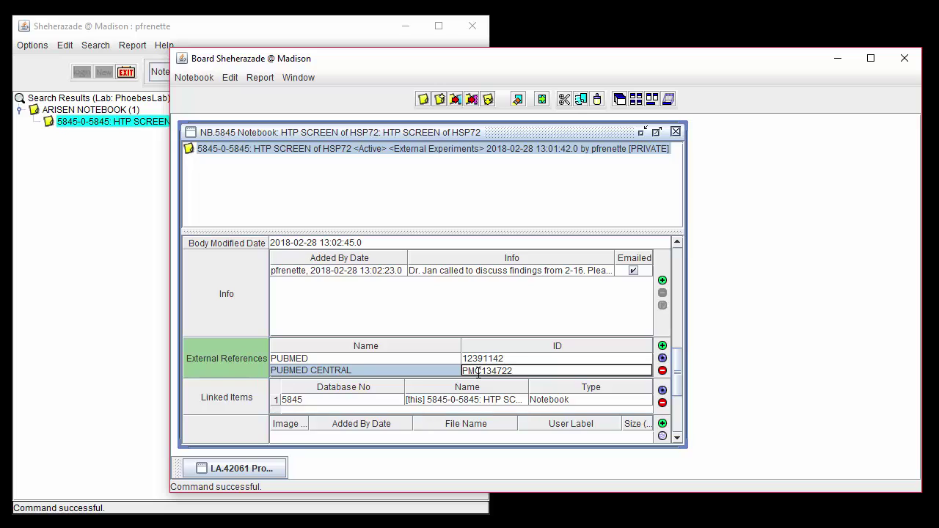
{"action": "left_click", "coordinate": [452, 258]}
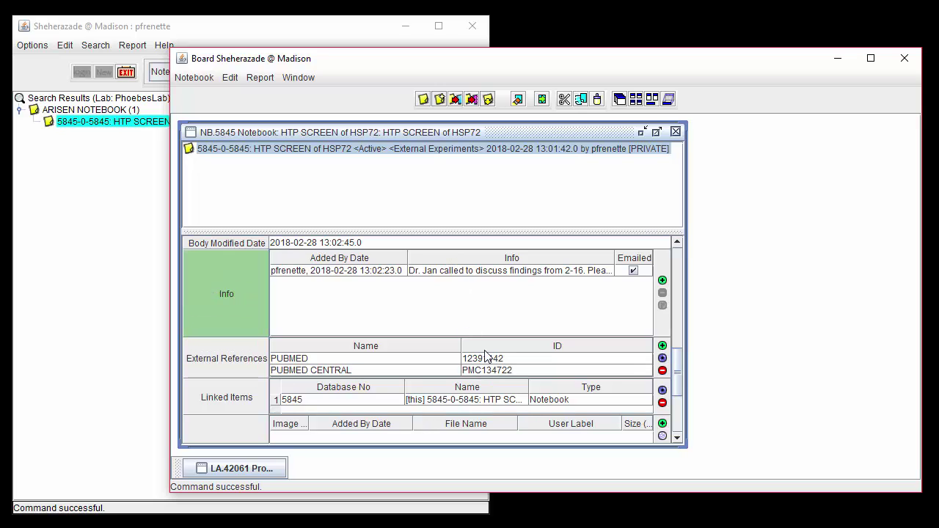
{"action": "left_click", "coordinate": [516, 357]}
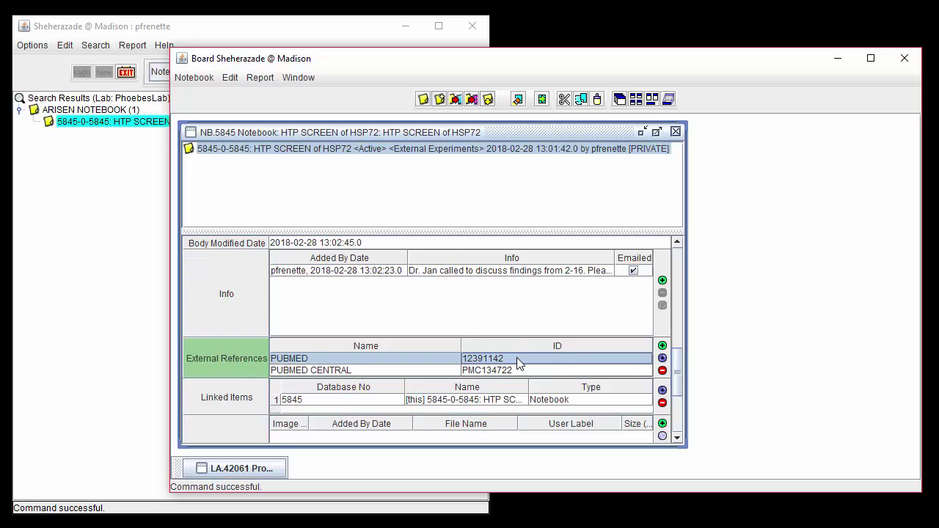
{"action": "left_click", "coordinate": [662, 359]}
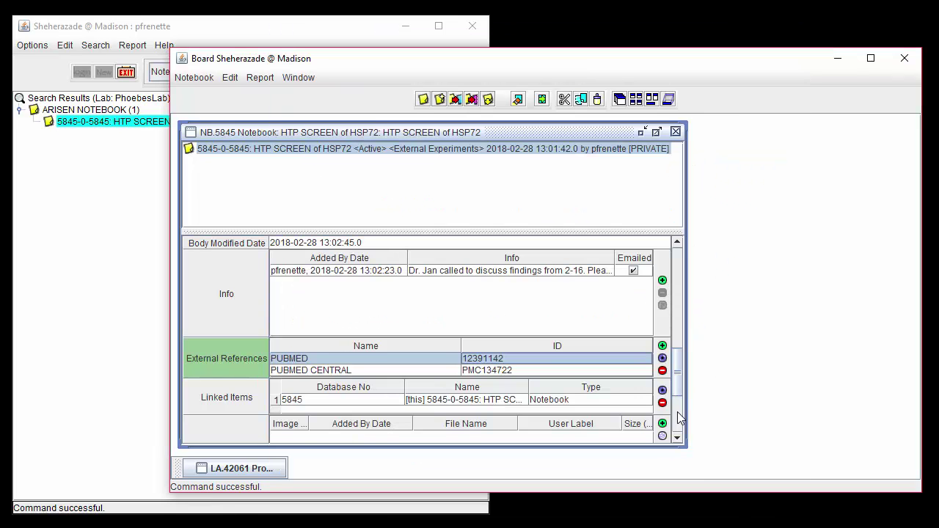
Link the HSP72 protein record to the HTP SCREEN of HSP72 notebook page and close the protein record
{"action": "left_click", "coordinate": [677, 437]}
{"action": "left_click", "coordinate": [676, 437]}
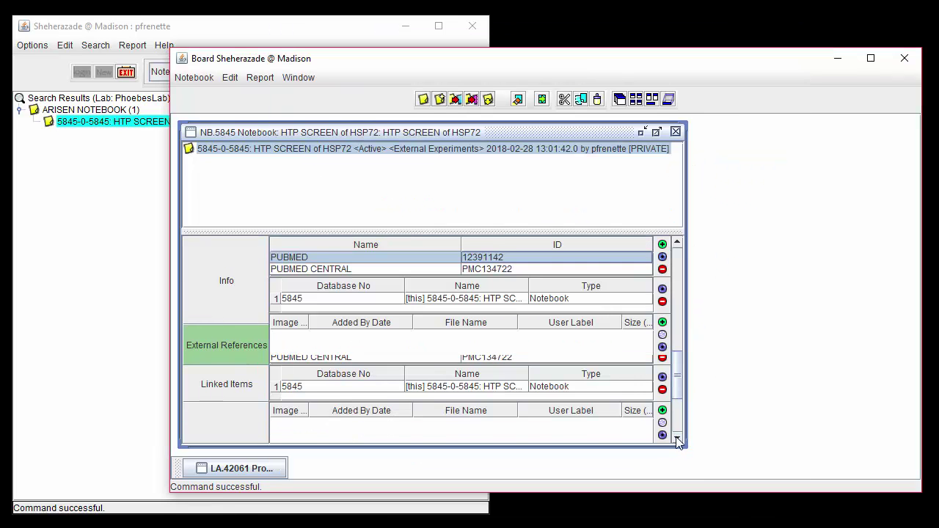
{"action": "left_click", "coordinate": [676, 437]}
{"action": "left_click", "coordinate": [315, 290]}
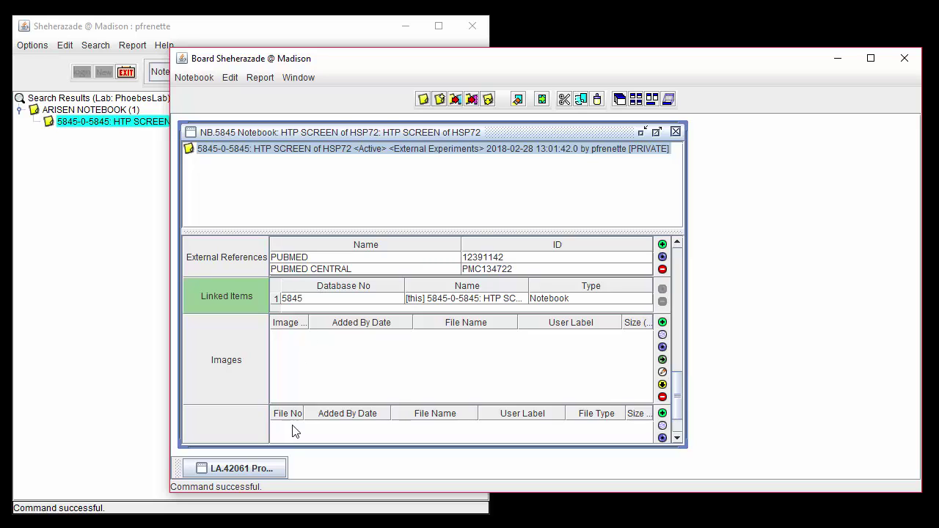
{"action": "left_click", "coordinate": [279, 466]}
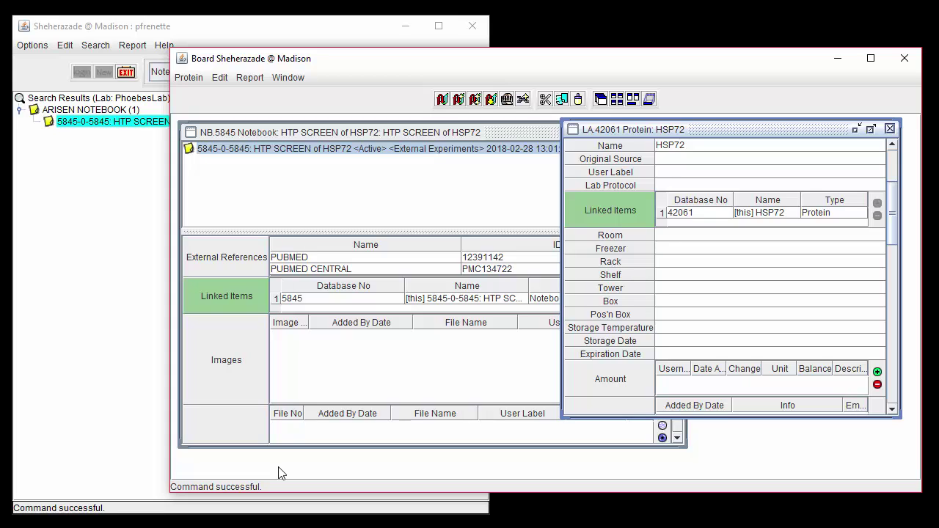
{"action": "left_click", "coordinate": [697, 212]}
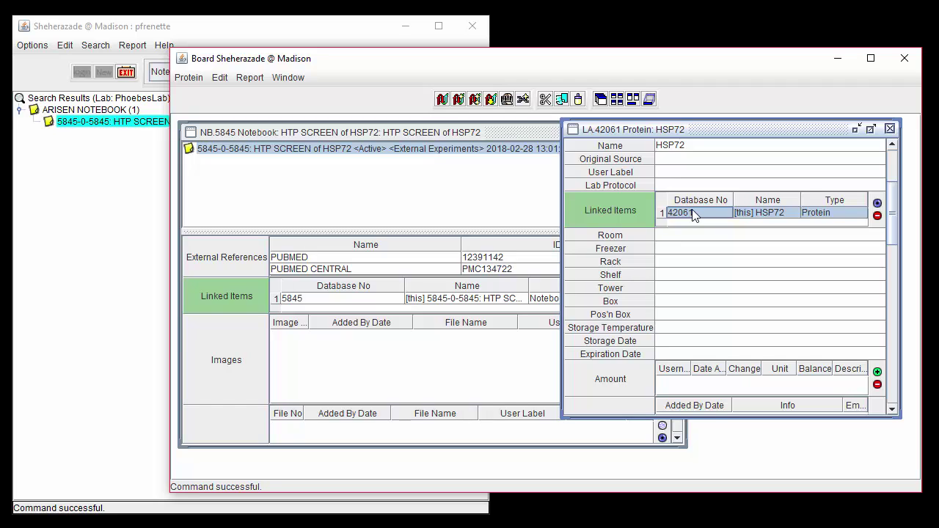
{"action": "left_click_drag", "start_coordinate": [693, 213], "coordinate": [469, 134]}
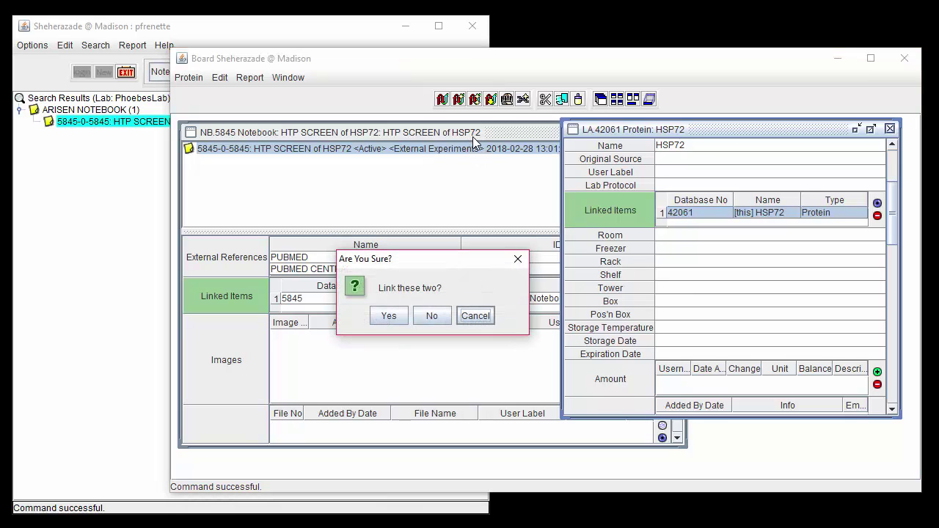
{"action": "left_click", "coordinate": [401, 316]}
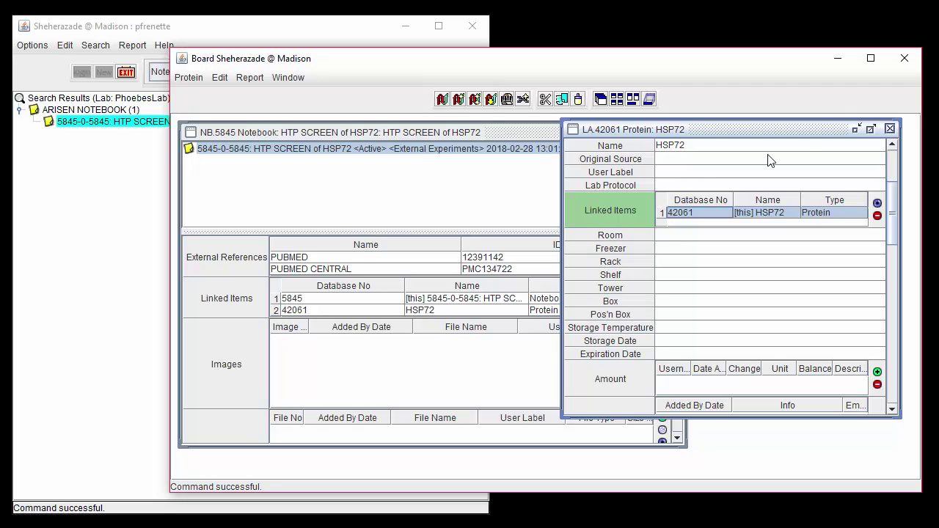
{"action": "left_click", "coordinate": [889, 129]}
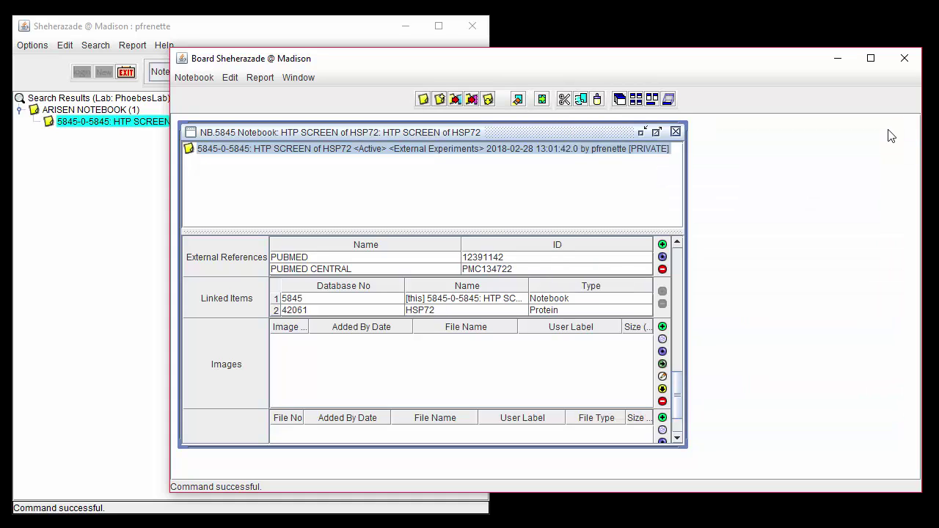
Open the HSP72 protein from the notebook page's Linked Items, check its own linked items, and minimize it
{"action": "left_click", "coordinate": [560, 309]}
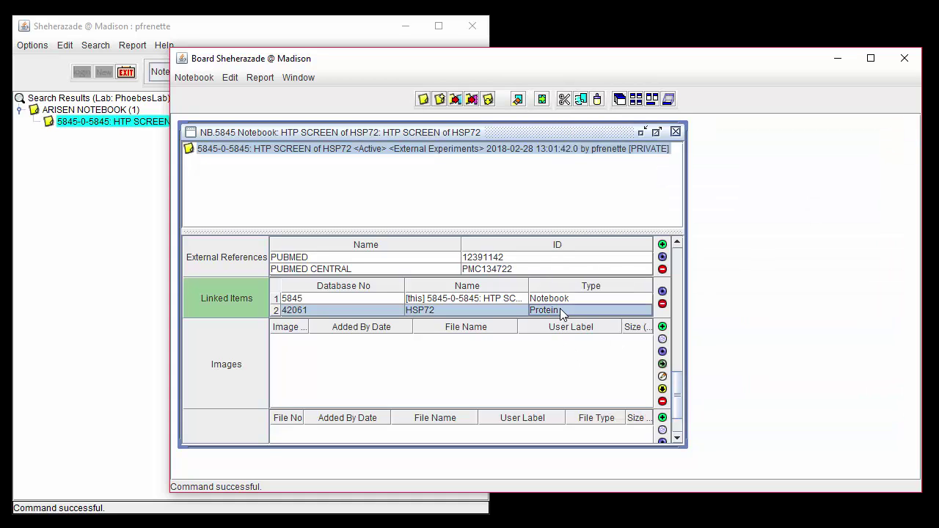
{"action": "left_click", "coordinate": [662, 292]}
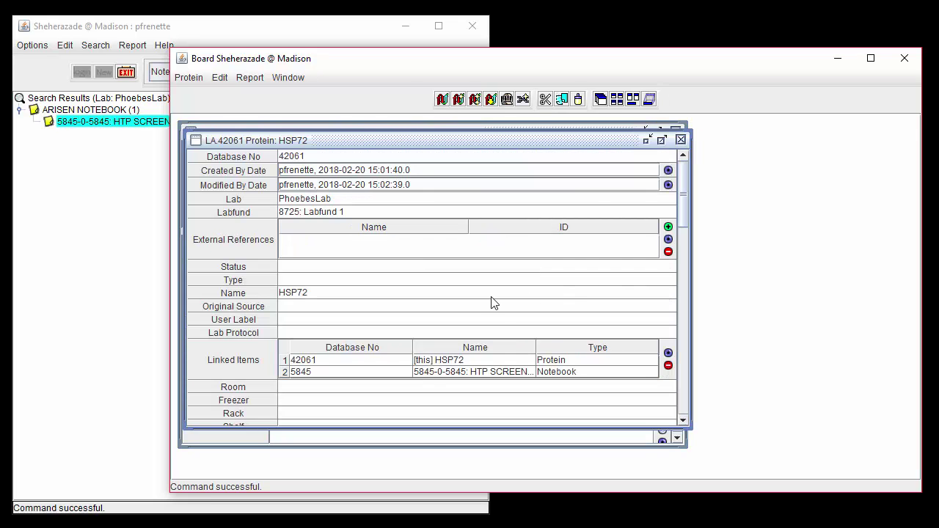
{"action": "scroll", "coordinate": [500, 324], "scroll_direction": "down", "scroll_amount": 3}
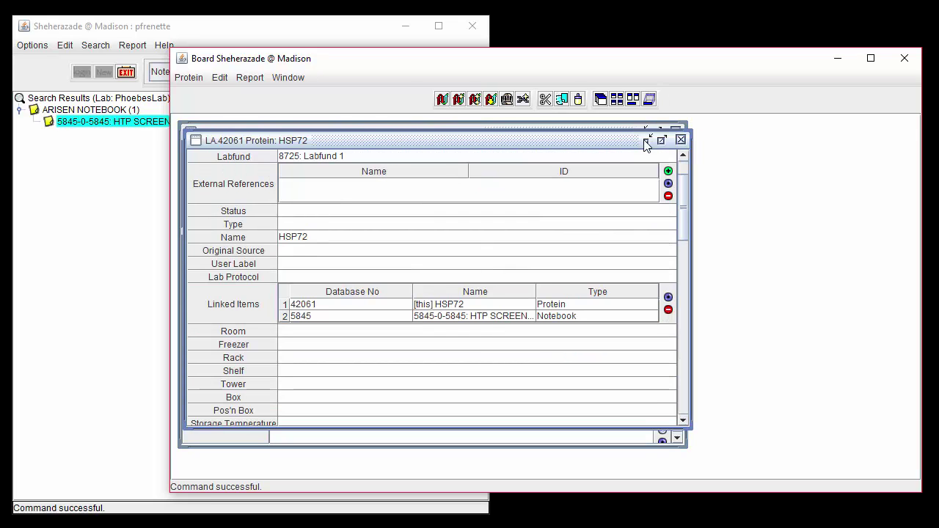
{"action": "left_click", "coordinate": [645, 140]}
Attach Heat Shock Protein Hsp72.pdf to the notebook page's Files with the user label Hsp 72 and the file type Doc
{"action": "scroll", "coordinate": [679, 448], "scroll_direction": "down", "scroll_amount": 3}
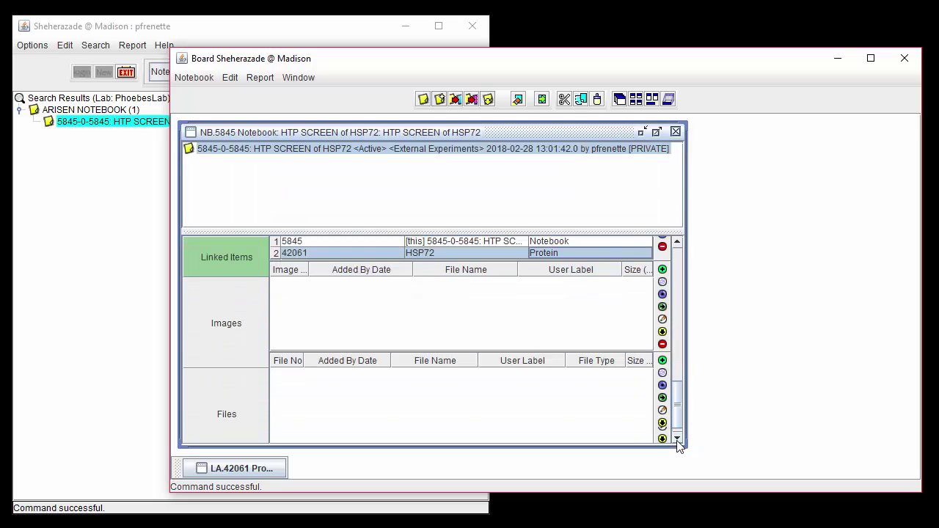
{"action": "left_click", "coordinate": [503, 364]}
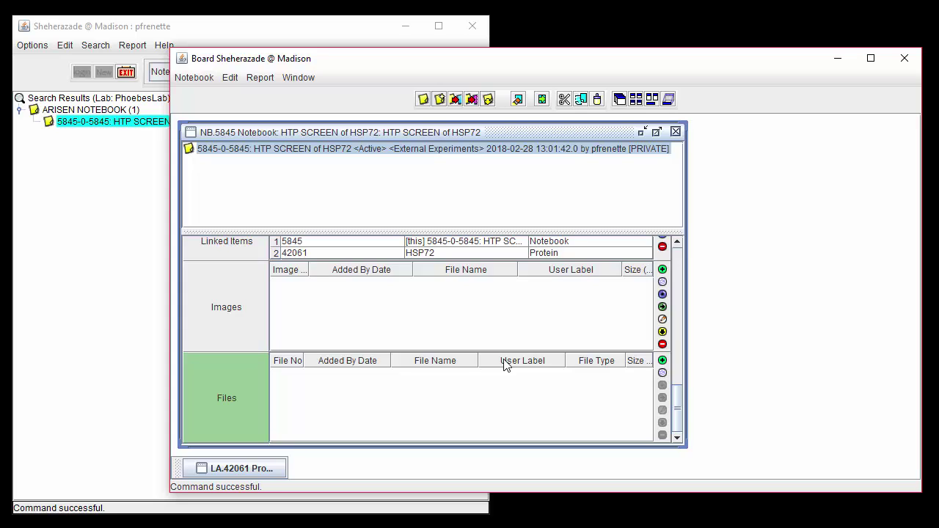
{"action": "left_click", "coordinate": [662, 361]}
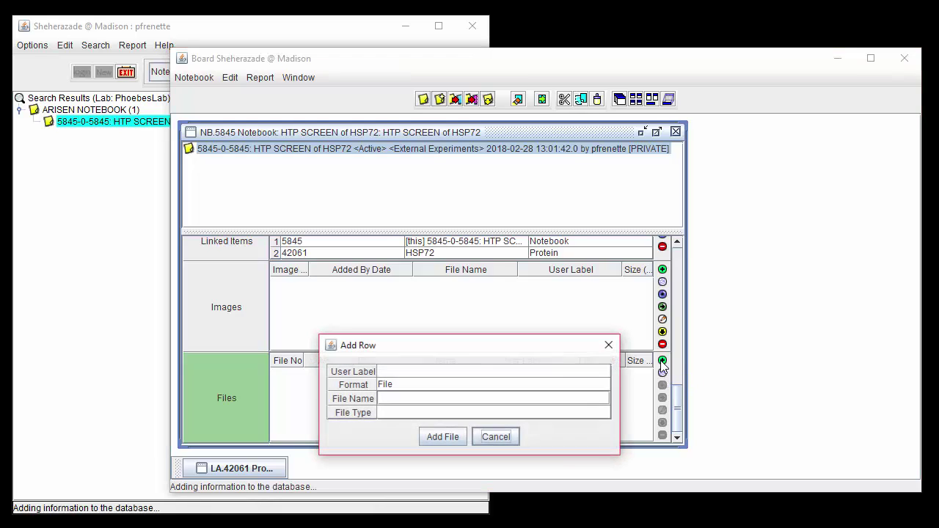
{"action": "left_click", "coordinate": [516, 376]}
{"action": "left_click", "coordinate": [514, 372]}
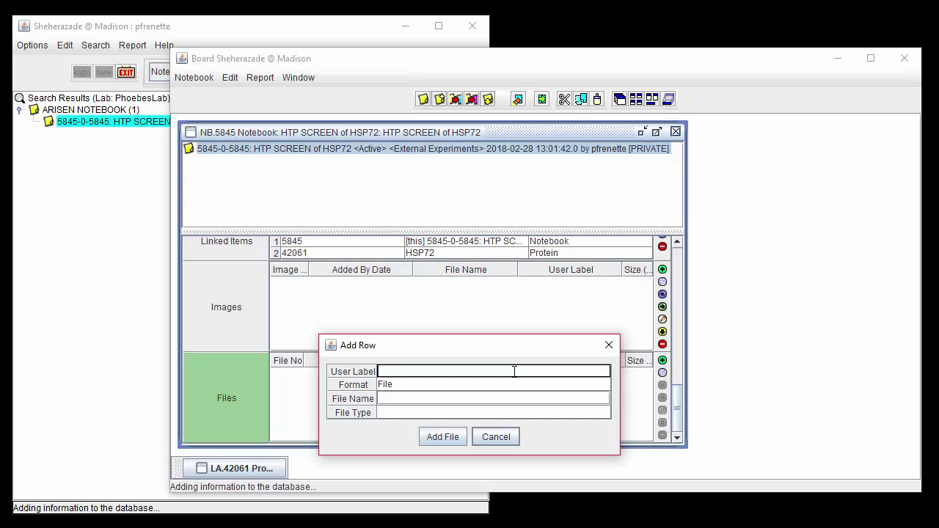
{"action": "type", "text": "Hsp 72"}
{"action": "left_click", "coordinate": [512, 387]}
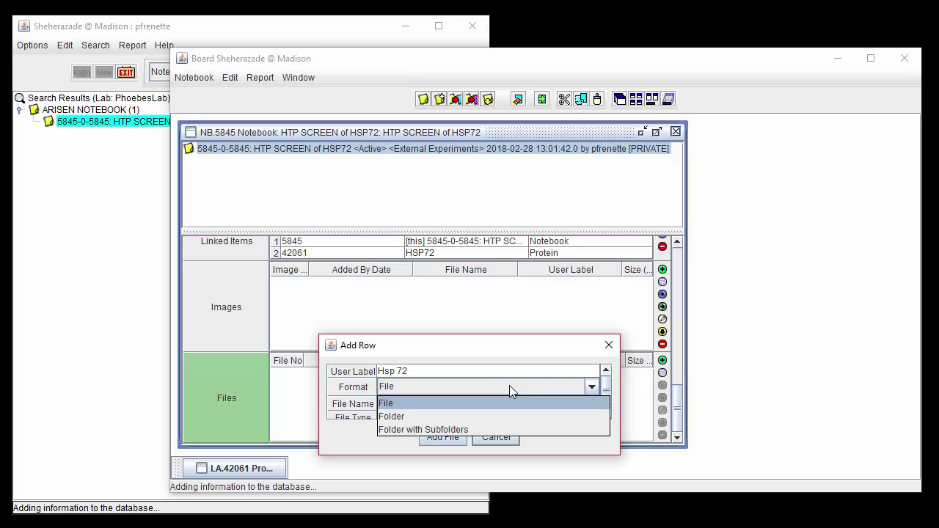
{"action": "left_click", "coordinate": [510, 410]}
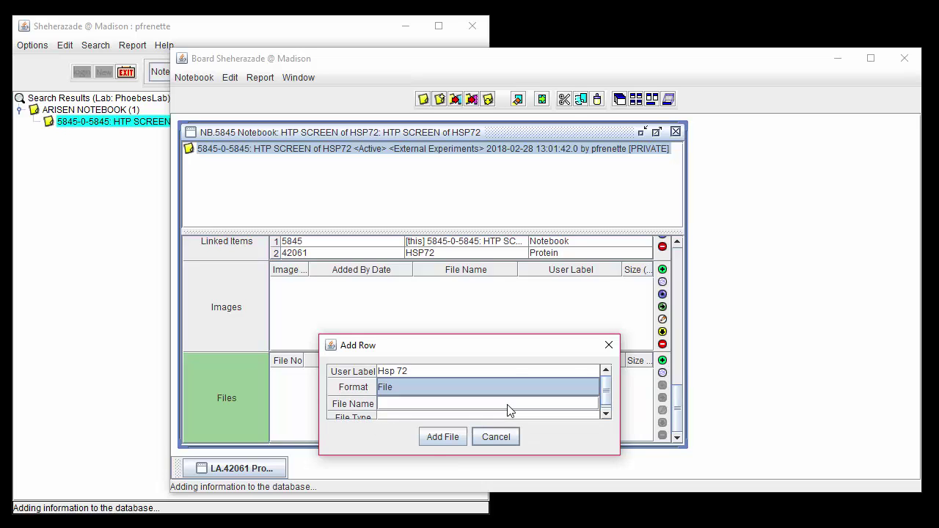
{"action": "left_click", "coordinate": [467, 399]}
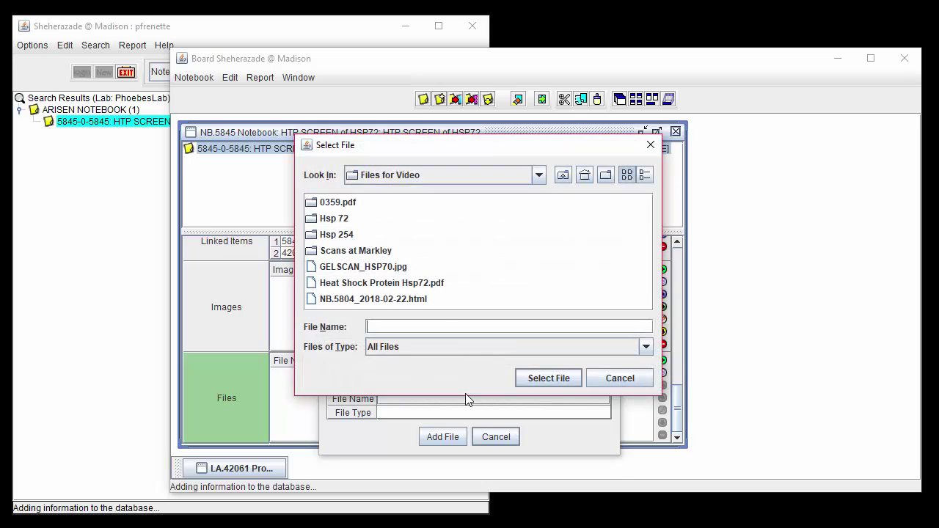
{"action": "left_click", "coordinate": [433, 285]}
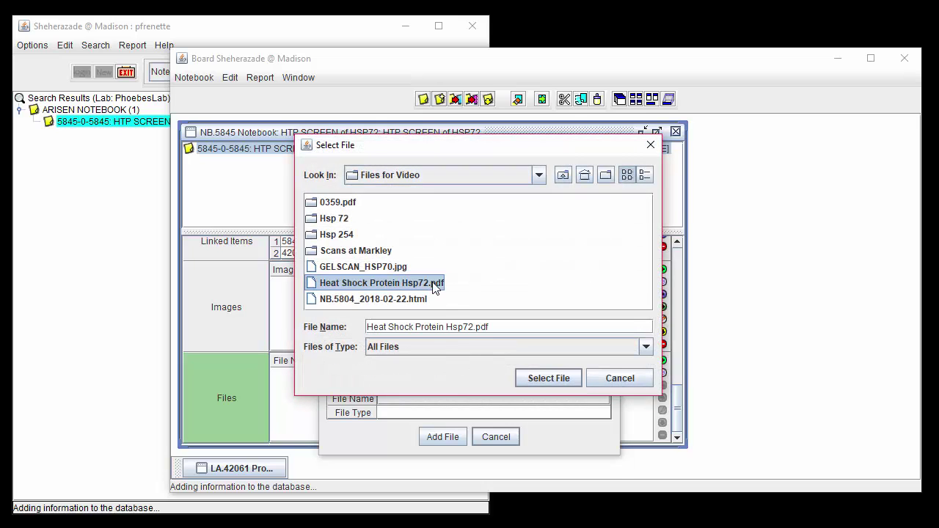
{"action": "double_click", "coordinate": [433, 285]}
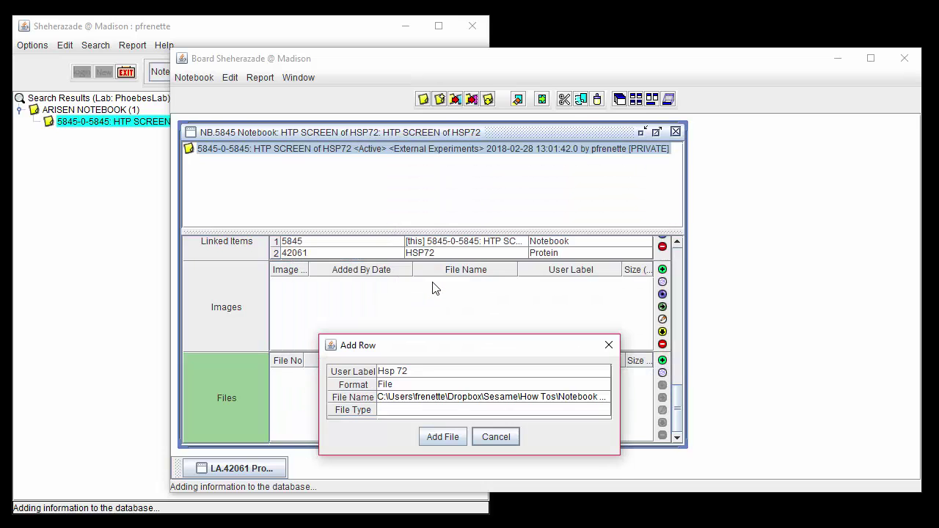
{"action": "left_click", "coordinate": [408, 413]}
{"action": "left_click", "coordinate": [408, 440]}
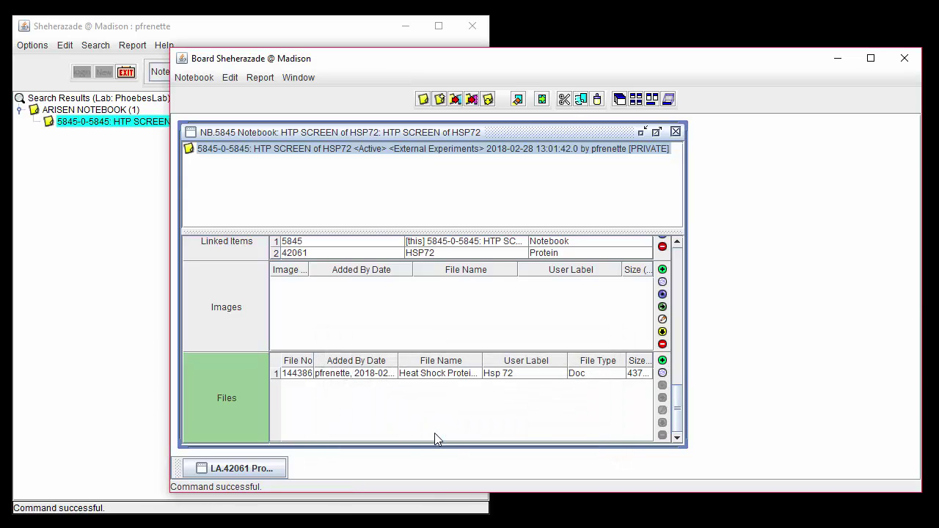
{"action": "left_click", "coordinate": [663, 374]}
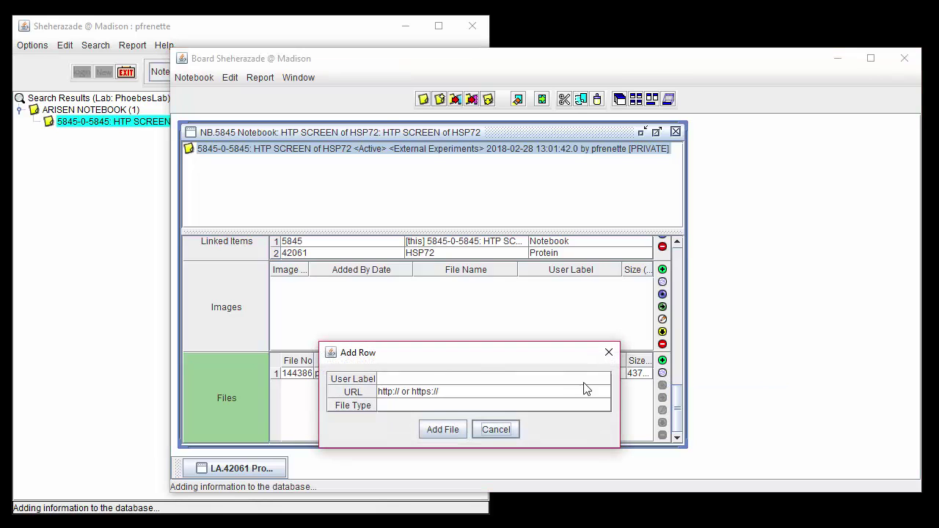
{"action": "left_click", "coordinate": [382, 393]}
{"action": "type", "text": "https://www.ncbi.nlm.nih.gov/pmc/articles/PMC134722/pdf/0359.pdf"}
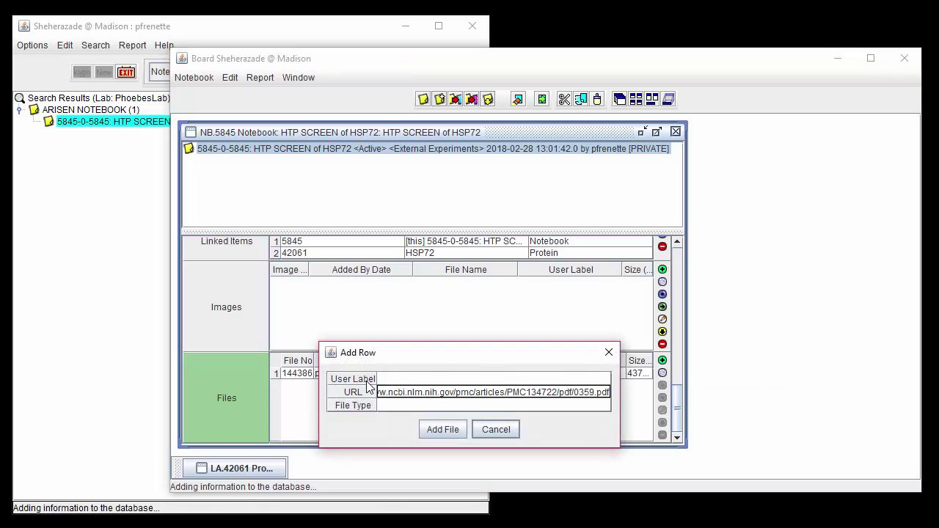
{"action": "key", "text": "Left"}
{"action": "key", "text": "Left"}
{"action": "key", "text": "Left"}
{"action": "key", "text": "Left"}
{"action": "key", "text": "Left"}
{"action": "key", "text": "Left"}
{"action": "key", "text": "Left"}
{"action": "key", "text": "Left"}
{"action": "key", "text": "Left"}
{"action": "key", "text": "Left"}
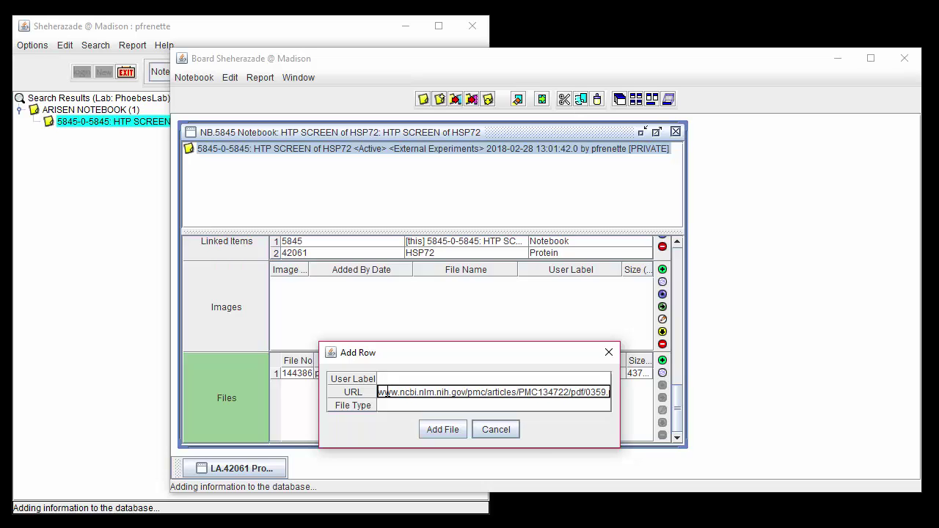
{"action": "left_click", "coordinate": [438, 434]}
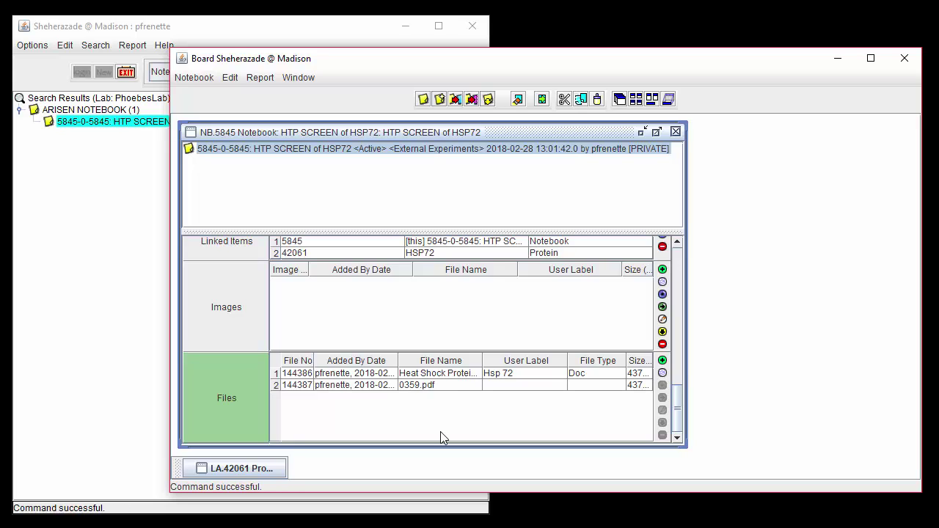
Display the attached 0359.pdf in its associated external program and close the document
{"action": "left_click", "coordinate": [445, 388]}
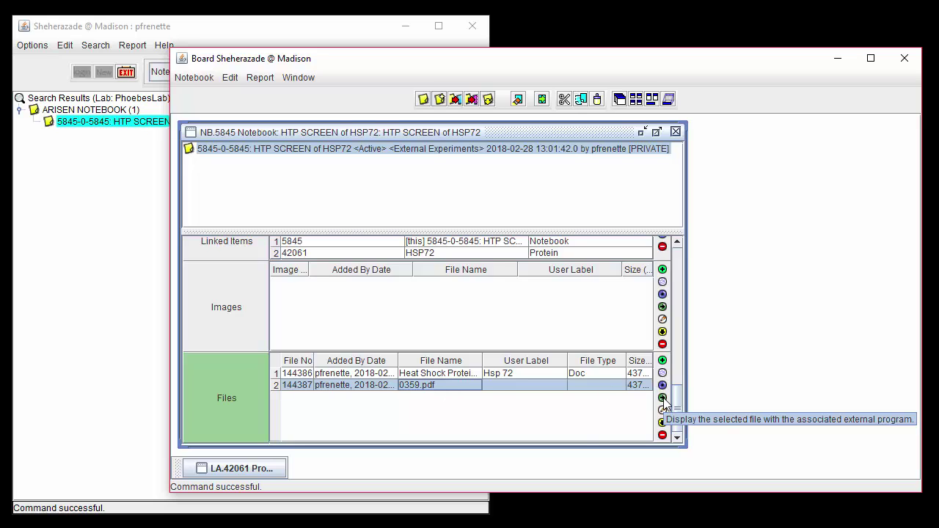
{"action": "left_click", "coordinate": [663, 400]}
{"action": "left_click", "coordinate": [444, 418]}
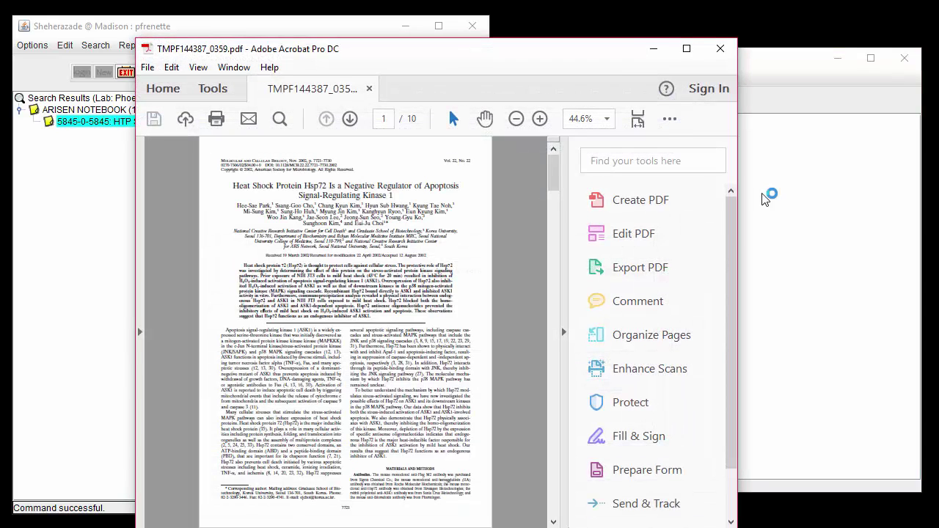
{"action": "left_click", "coordinate": [728, 58]}
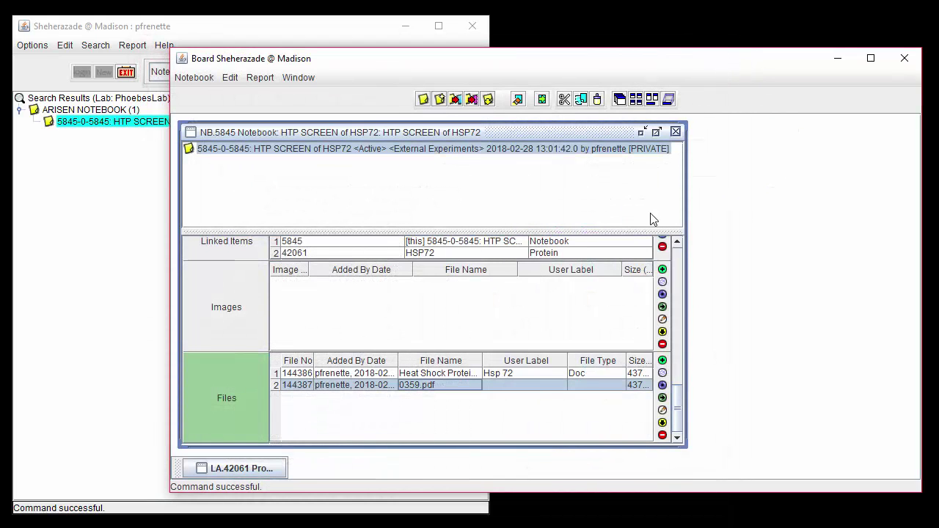
Copy the GELSCAN_HSP70.jpg image from the minimized HSP72 protein record into the notebook page's Images and close the protein record
{"action": "left_click", "coordinate": [586, 270]}
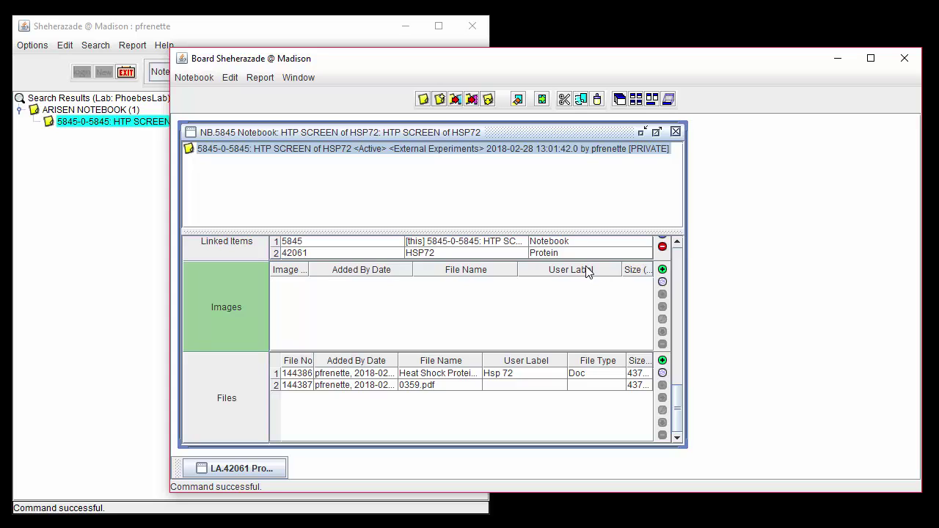
{"action": "left_click", "coordinate": [279, 470]}
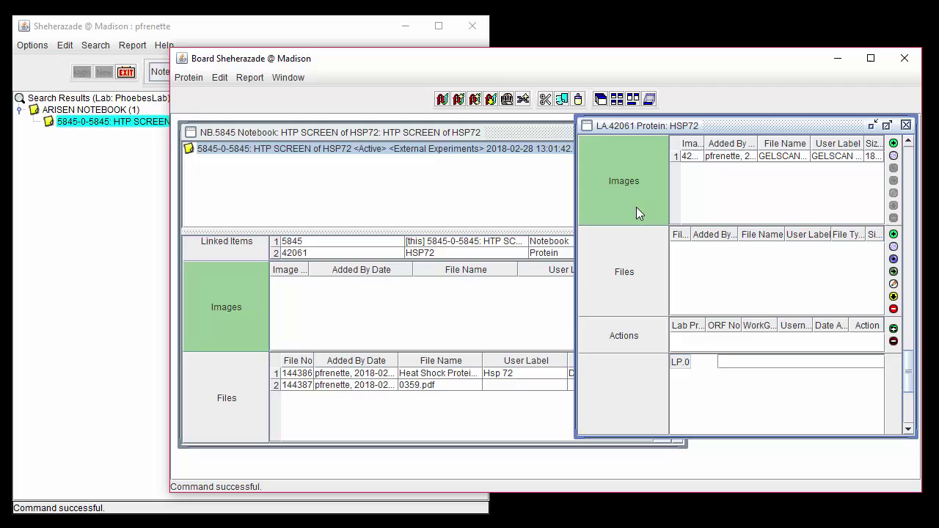
{"action": "left_click", "coordinate": [760, 158]}
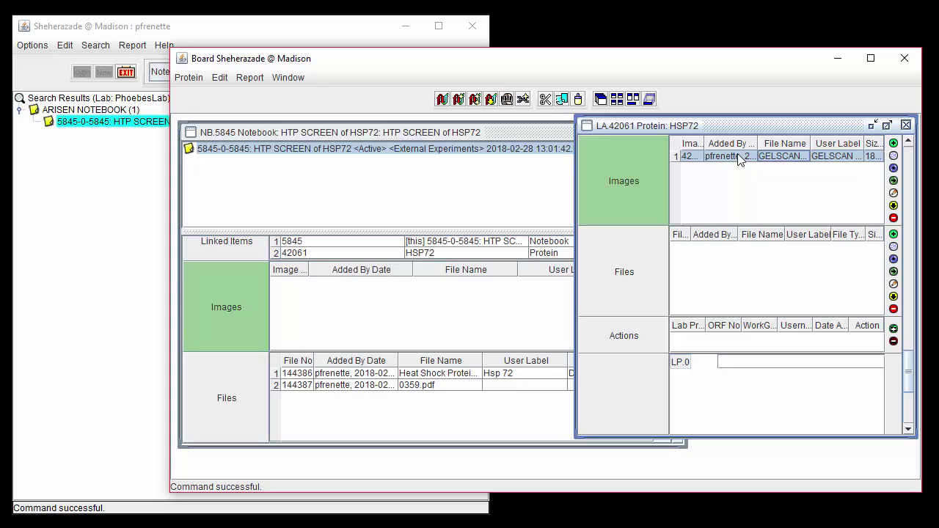
{"action": "left_click_drag", "start_coordinate": [740, 160], "coordinate": [492, 136]}
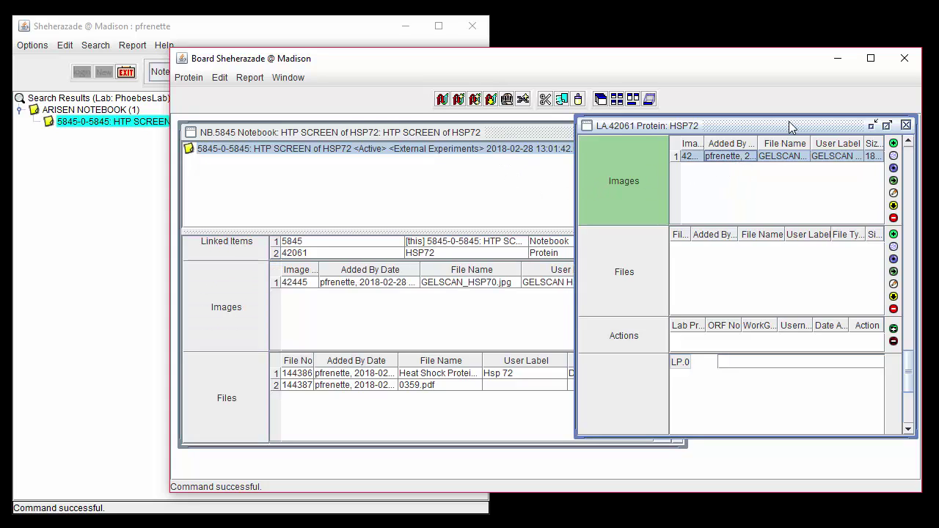
{"action": "left_click", "coordinate": [906, 125]}
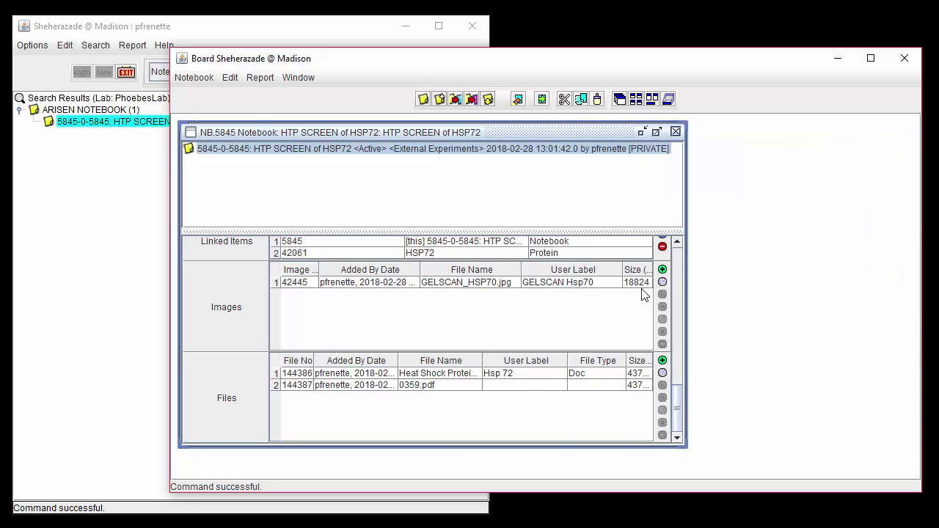
View the GELSCAN_HSP70.jpg image attached to the notebook page and close the image window
{"action": "left_click", "coordinate": [586, 286]}
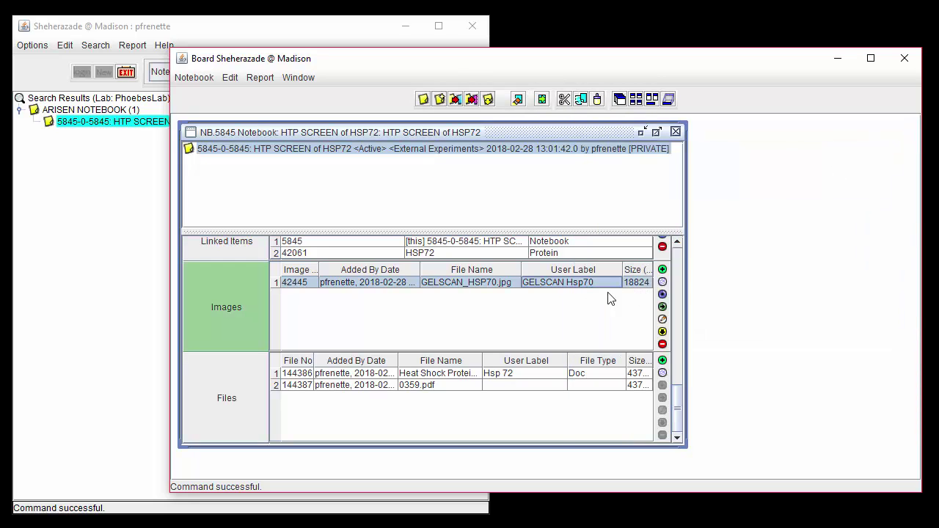
{"action": "left_click", "coordinate": [662, 295]}
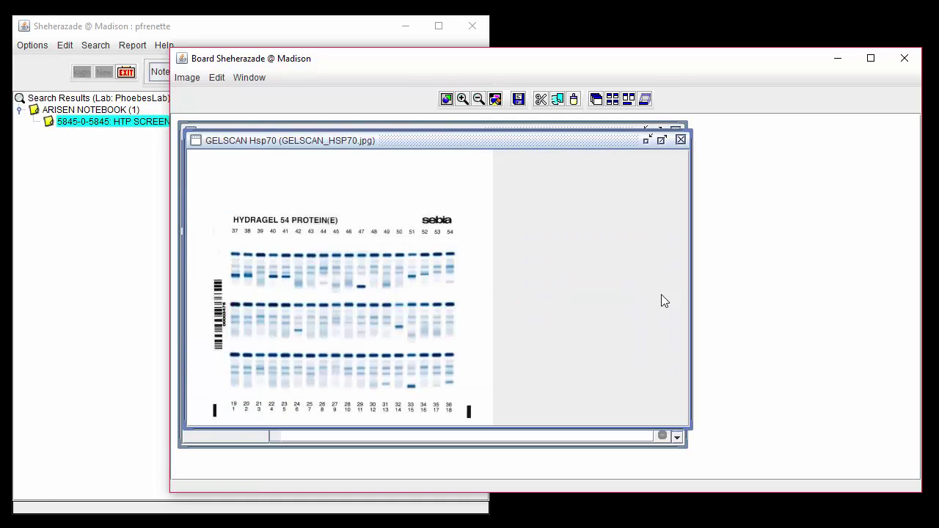
{"action": "left_click", "coordinate": [680, 140]}
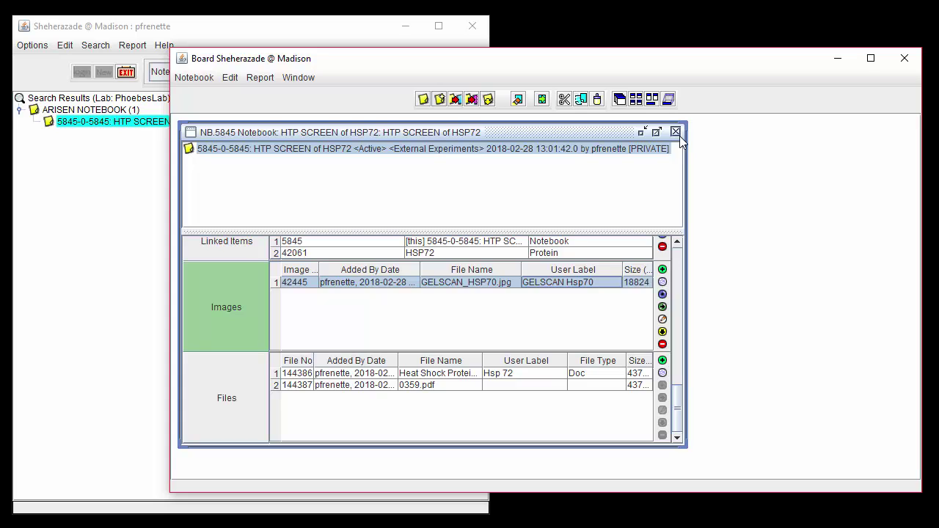
{"action": "key", "text": "Escape"}
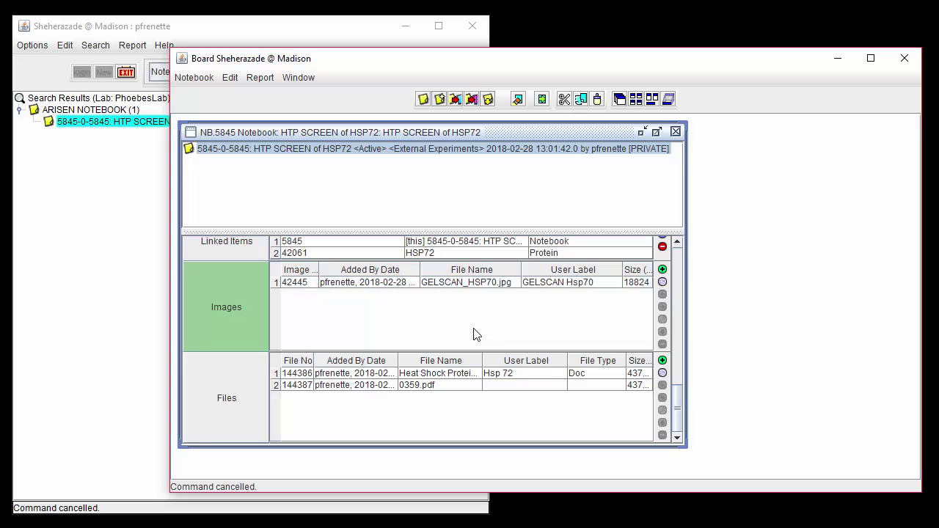
Save the attached 0359.pdf from the notebook page's Files to the Sesame folder in Documents
{"action": "left_click", "coordinate": [545, 372]}
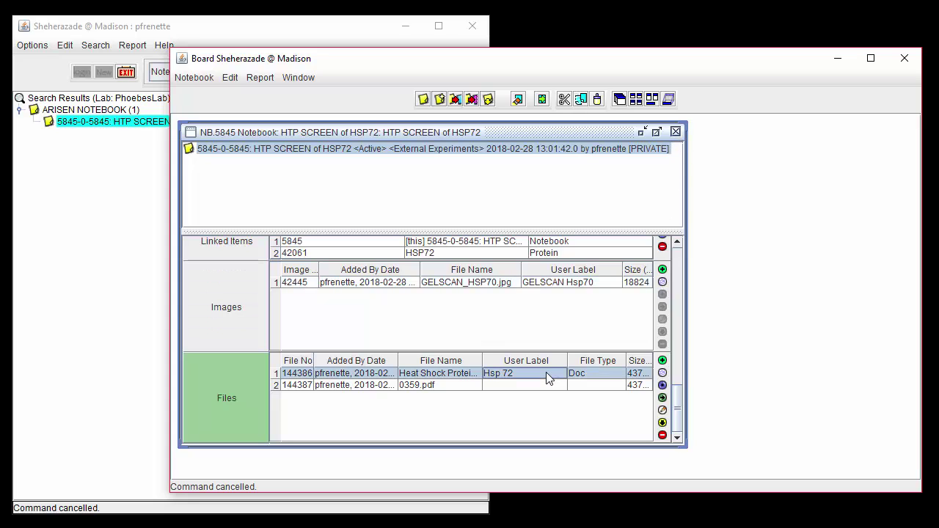
{"action": "left_click", "coordinate": [662, 423]}
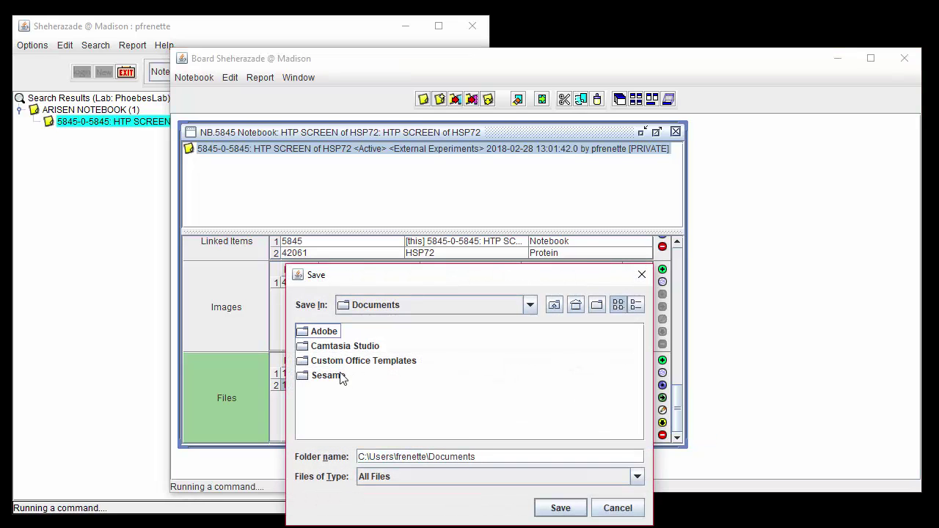
{"action": "double_click", "coordinate": [340, 377]}
{"action": "left_click", "coordinate": [549, 509]}
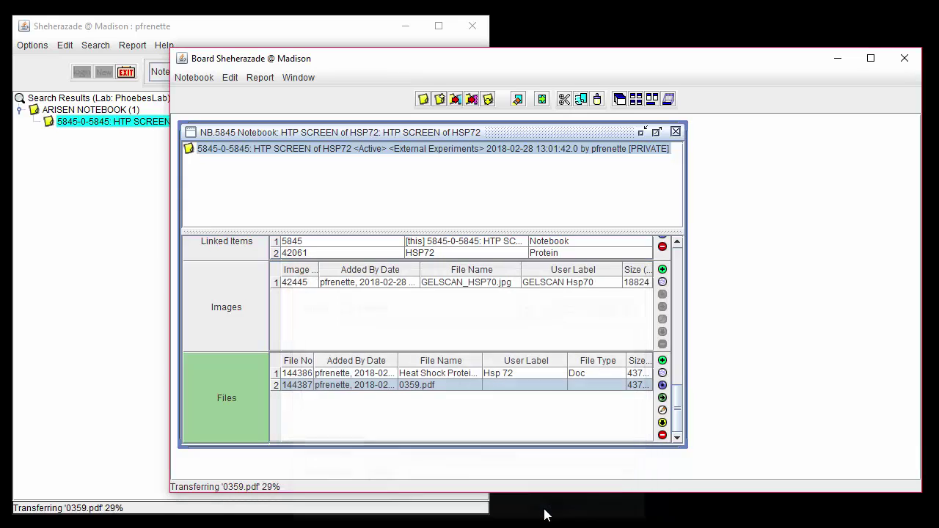
Set the user label of the attached 0359.pdf to Original Protocol
{"action": "left_click", "coordinate": [662, 410]}
{"action": "left_click", "coordinate": [443, 387]}
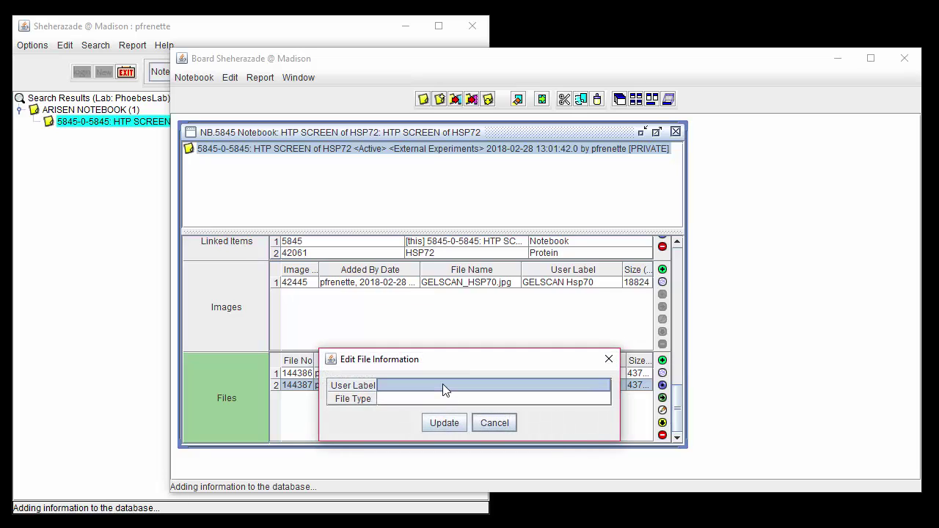
{"action": "type", "text": "Original Protocol"}
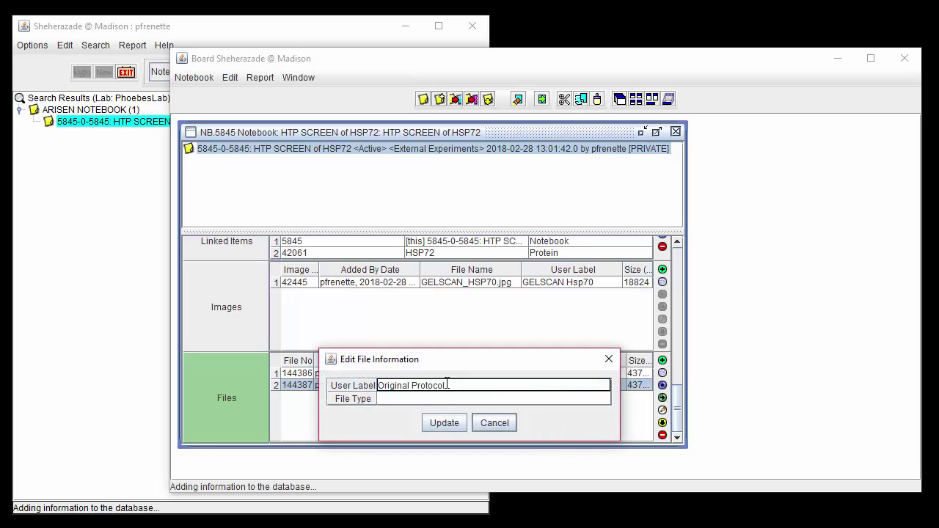
{"action": "left_click", "coordinate": [444, 422]}
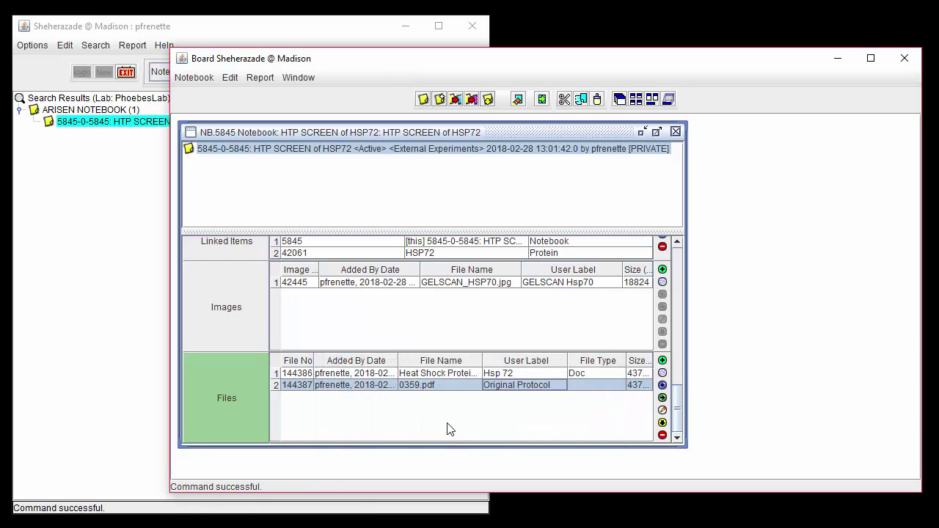
Remove the Heat Shock Protein file labelled Hsp 72 from the notebook page's Files
{"action": "left_click", "coordinate": [591, 373]}
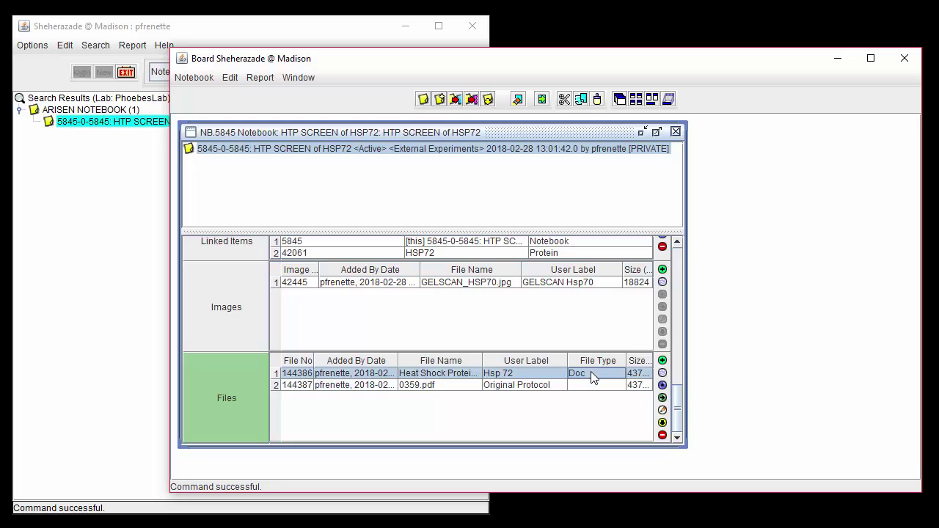
{"action": "left_click", "coordinate": [662, 435]}
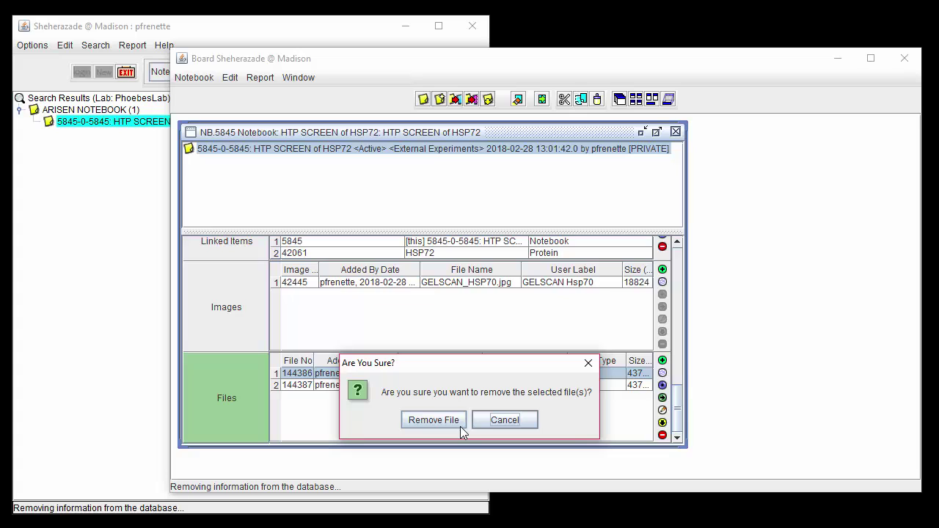
{"action": "left_click", "coordinate": [459, 426]}
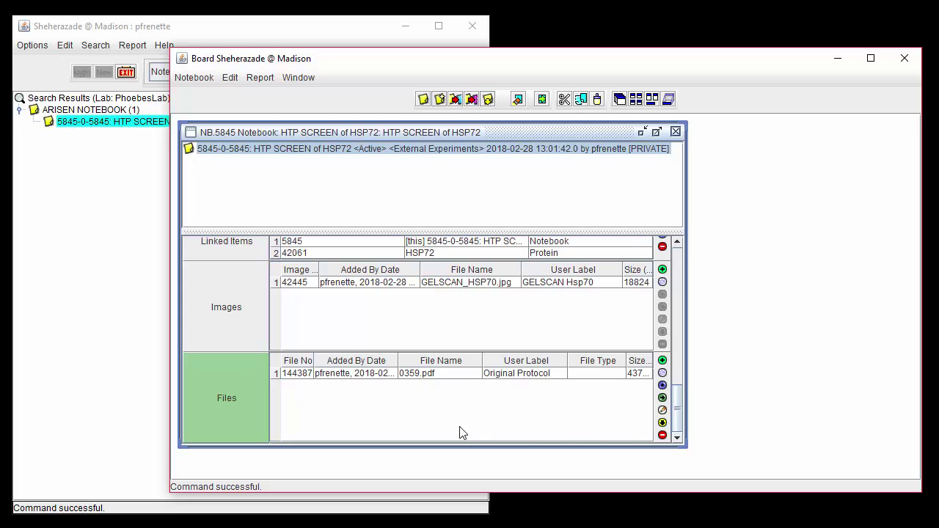
Add a new clear child page to the HTP SCREEN of HSP72 notebook and view its top fields
{"action": "left_click", "coordinate": [194, 77]}
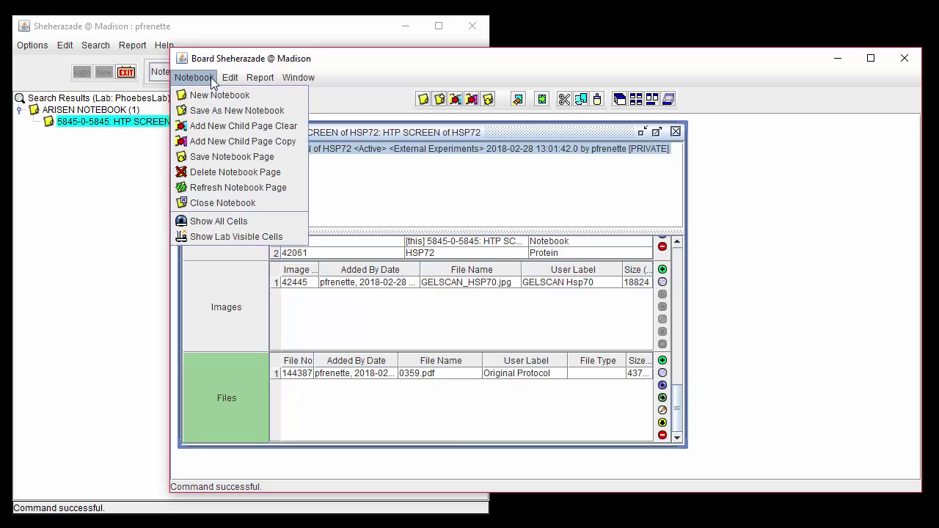
{"action": "left_click", "coordinate": [221, 126]}
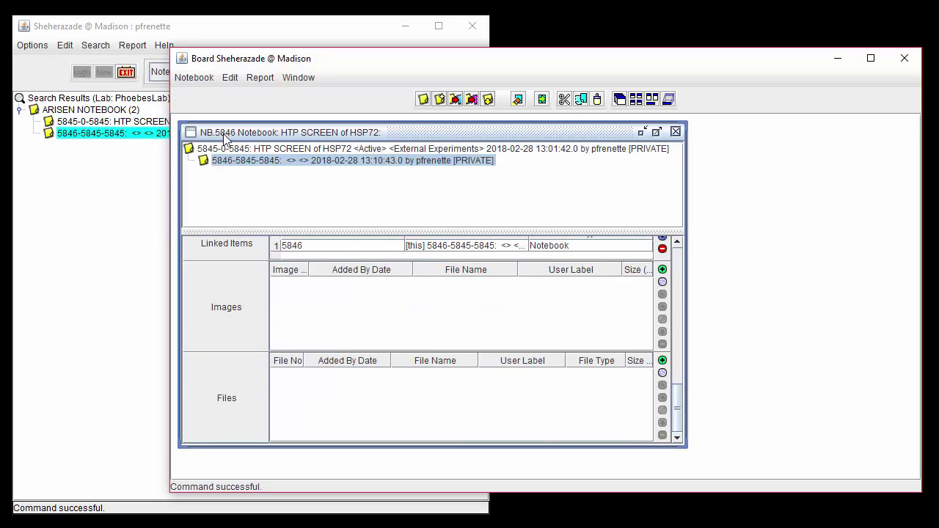
{"action": "scroll", "coordinate": [341, 346], "scroll_direction": "up", "scroll_amount": 3}
{"action": "scroll", "coordinate": [339, 346], "scroll_direction": "up", "scroll_amount": 3}
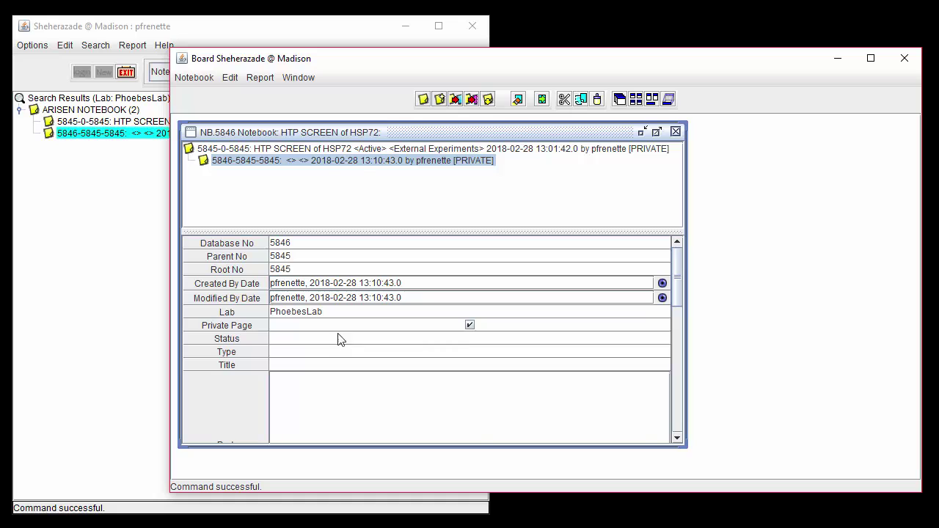
Add a new child page to the root notebook page 5845 as a copy of its contents
{"action": "left_click", "coordinate": [320, 152]}
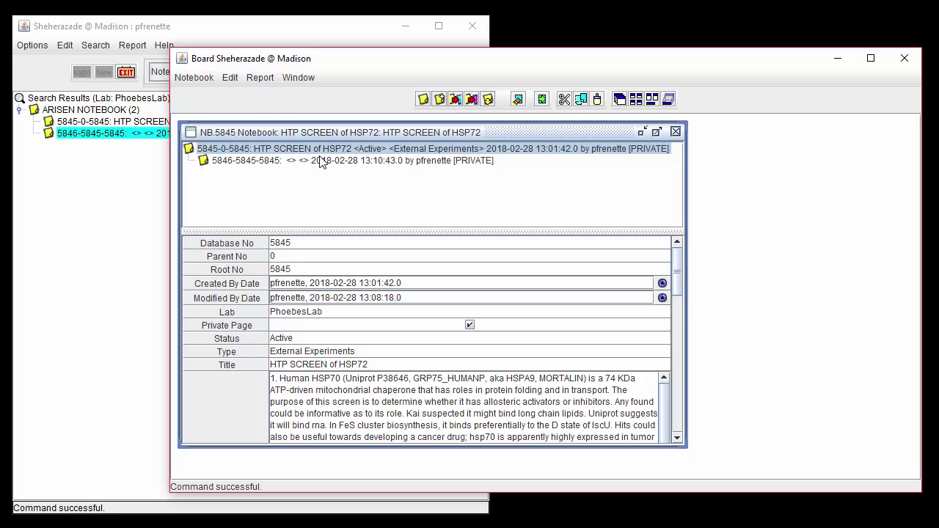
{"action": "left_click", "coordinate": [194, 77]}
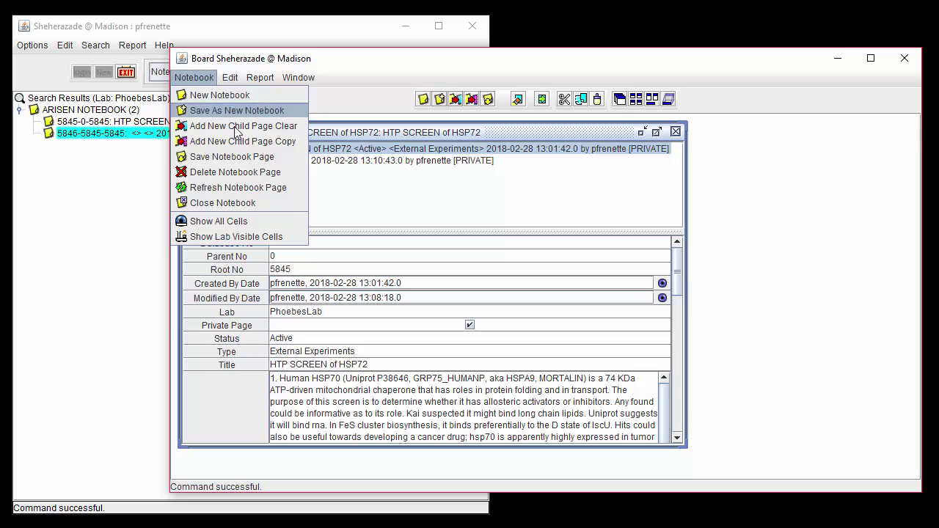
{"action": "left_click", "coordinate": [243, 140]}
{"action": "left_click", "coordinate": [298, 173]}
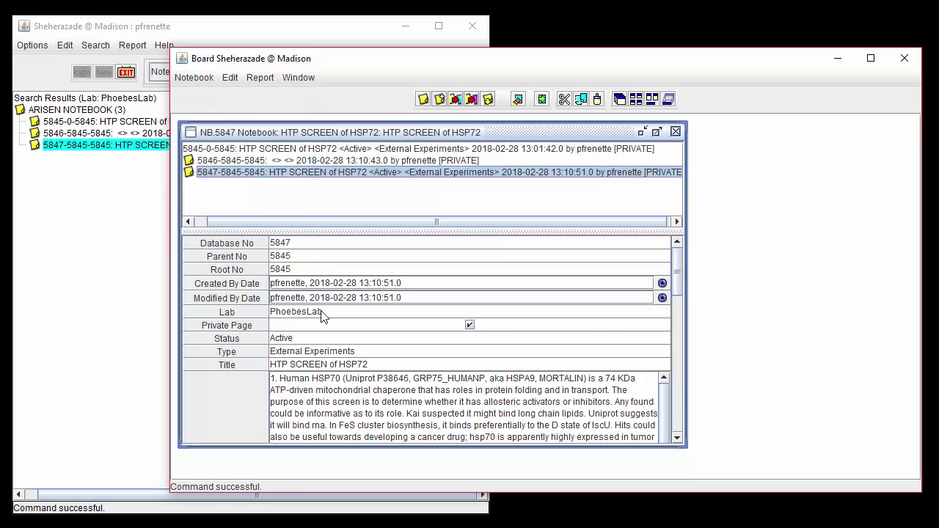
Delete the two numbered paragraphs from the copied child page's Body and quote the remaining compound list
{"action": "scroll", "coordinate": [321, 315], "scroll_direction": "down", "scroll_amount": 5}
{"action": "scroll", "coordinate": [321, 316], "scroll_direction": "down", "scroll_amount": 5}
{"action": "scroll", "coordinate": [321, 315], "scroll_direction": "up", "scroll_amount": 5}
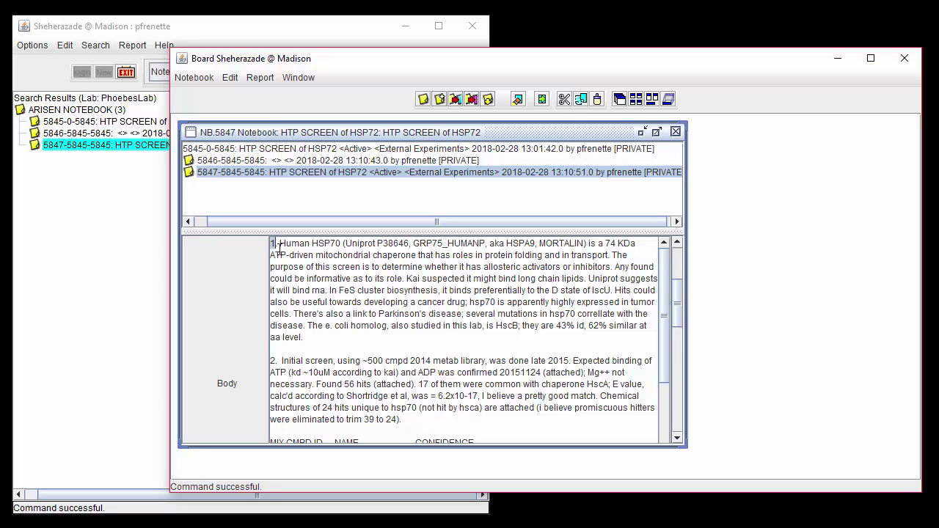
{"action": "left_click_drag", "start_coordinate": [270, 243], "coordinate": [406, 419]}
{"action": "key", "text": "Delete"}
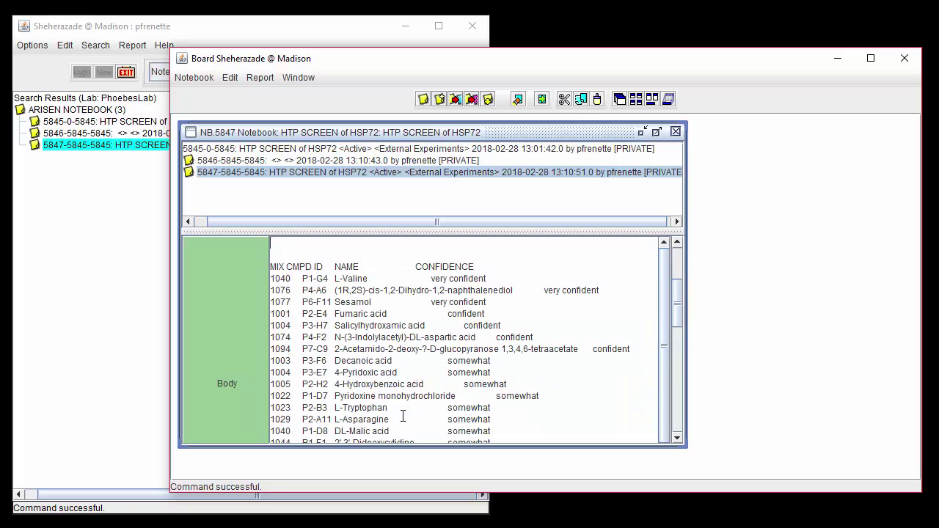
{"action": "left_click", "coordinate": [231, 78]}
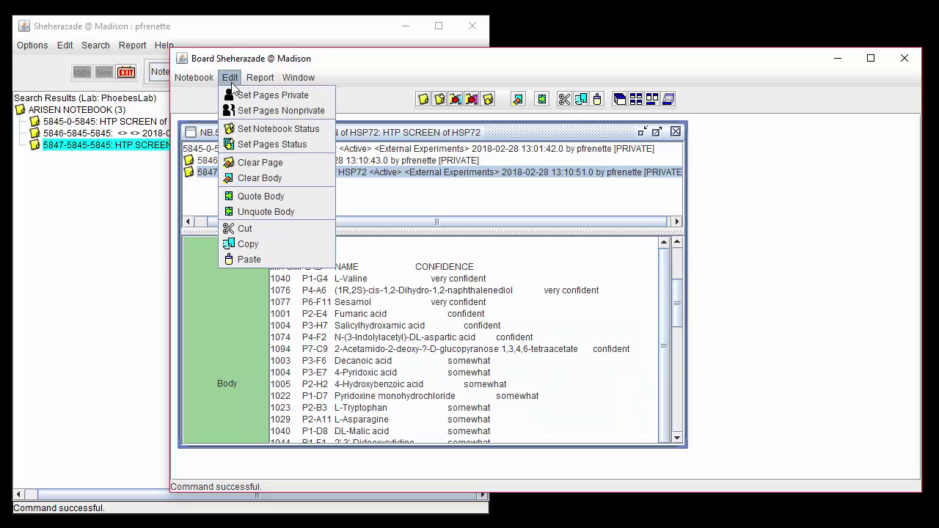
{"action": "left_click", "coordinate": [319, 197]}
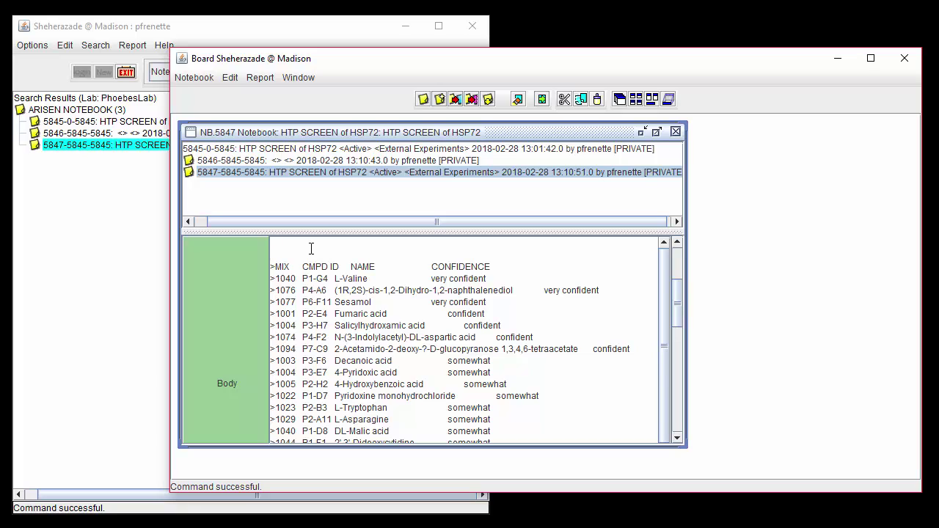
Add the line "Today's Notes:" above the compound list in the Body and unquote the body text
{"action": "type", "text": "Today's Notes:"}
{"action": "key", "text": "Return"}
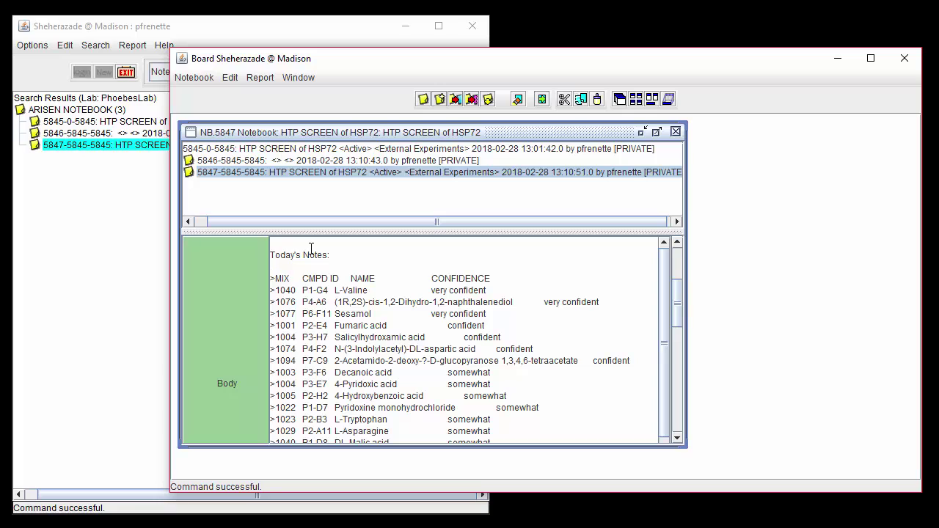
{"action": "left_click", "coordinate": [229, 77]}
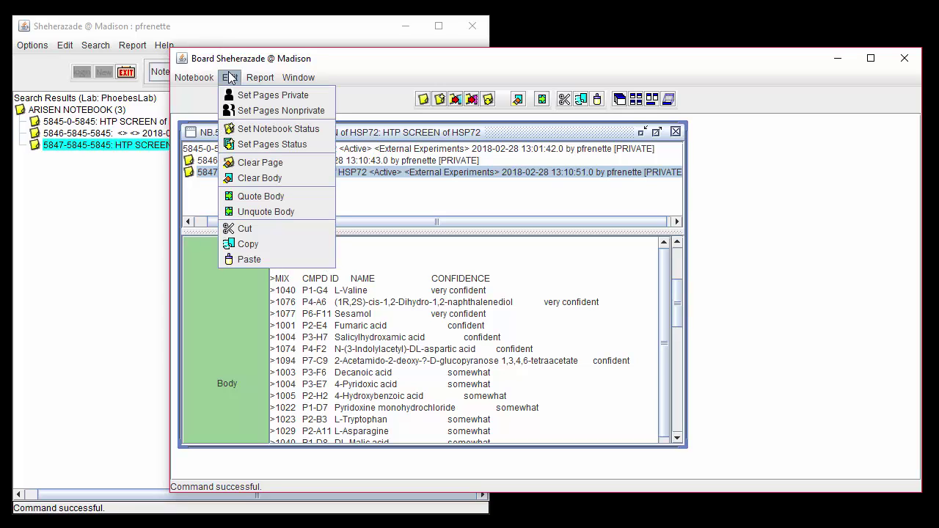
{"action": "left_click", "coordinate": [295, 211]}
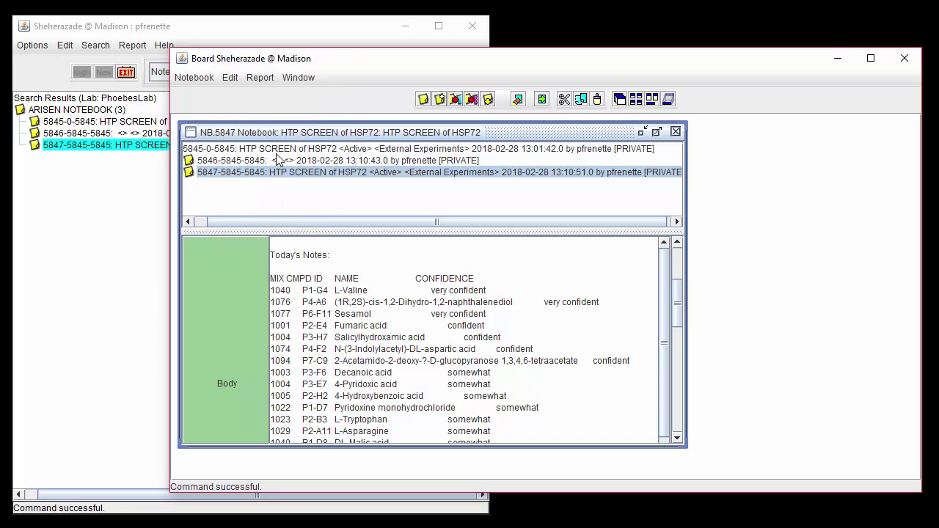
Clear the copied child page's Body, and refresh the notebook page to restore its saved text
{"action": "left_click", "coordinate": [234, 79]}
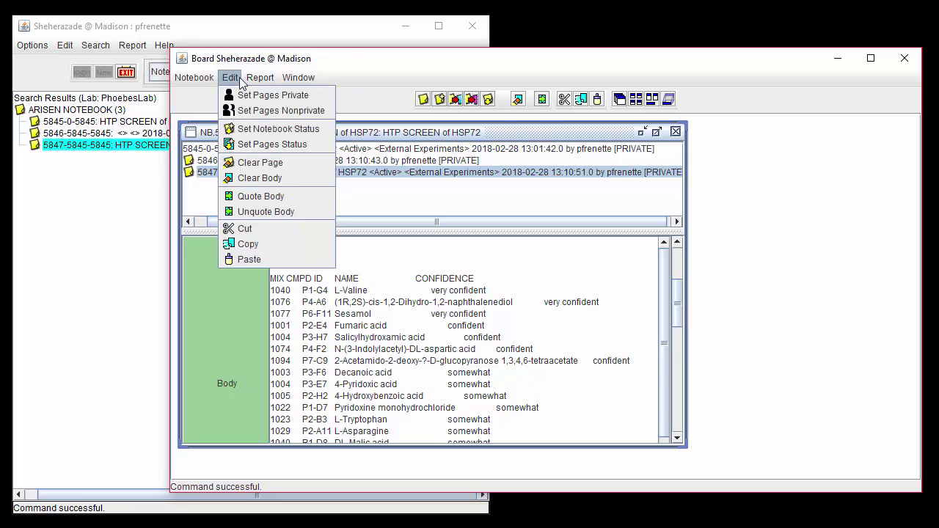
{"action": "left_click", "coordinate": [304, 180]}
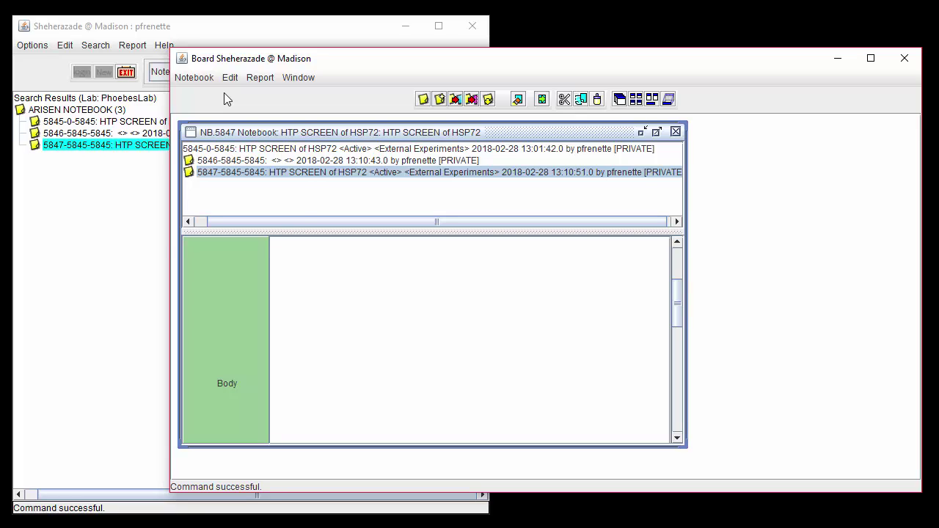
{"action": "left_click", "coordinate": [194, 78]}
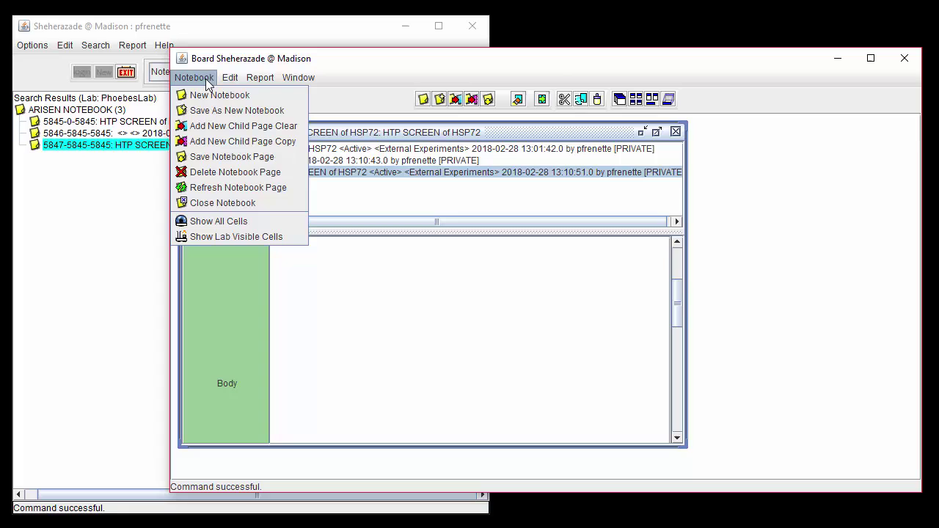
{"action": "left_click", "coordinate": [295, 189]}
{"action": "left_click", "coordinate": [394, 315]}
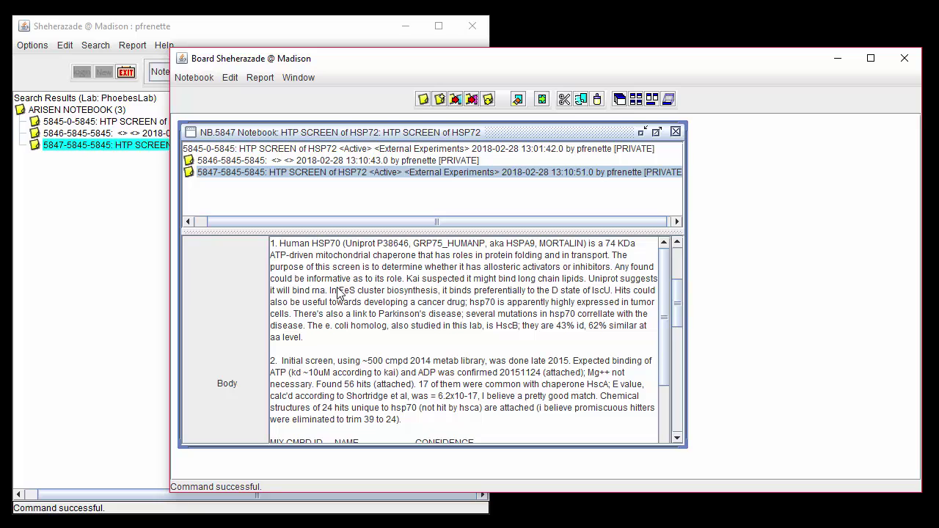
Clear all fields of the copied child page 5847 and look over the emptied page
{"action": "left_click", "coordinate": [229, 77]}
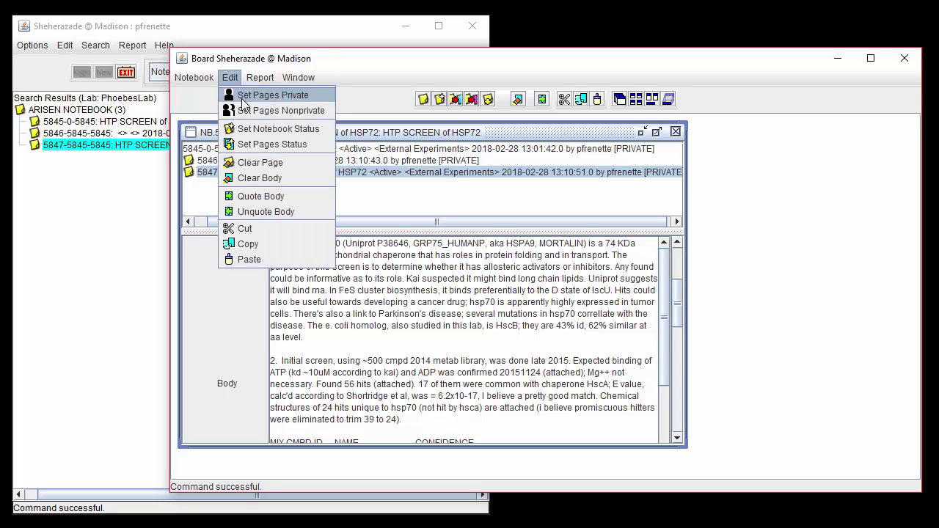
{"action": "left_click", "coordinate": [281, 162]}
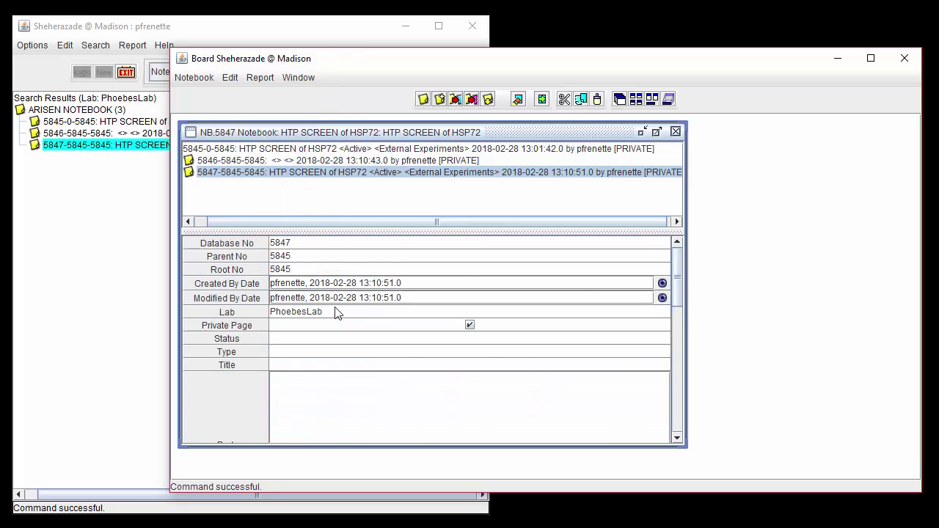
{"action": "scroll", "coordinate": [334, 312], "scroll_direction": "down", "scroll_amount": 5}
{"action": "scroll", "coordinate": [334, 312], "scroll_direction": "up", "scroll_amount": 4}
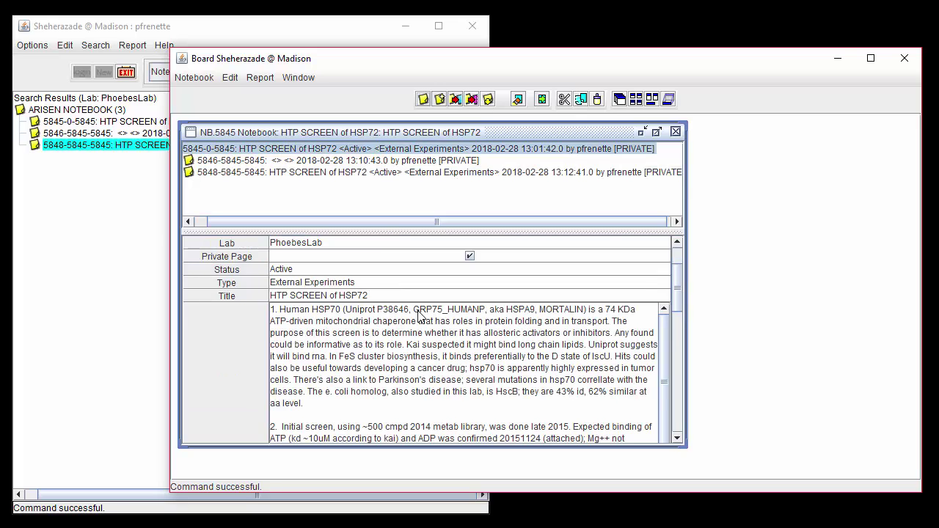
Try to delete the root notebook page 5845
{"action": "left_click", "coordinate": [204, 80]}
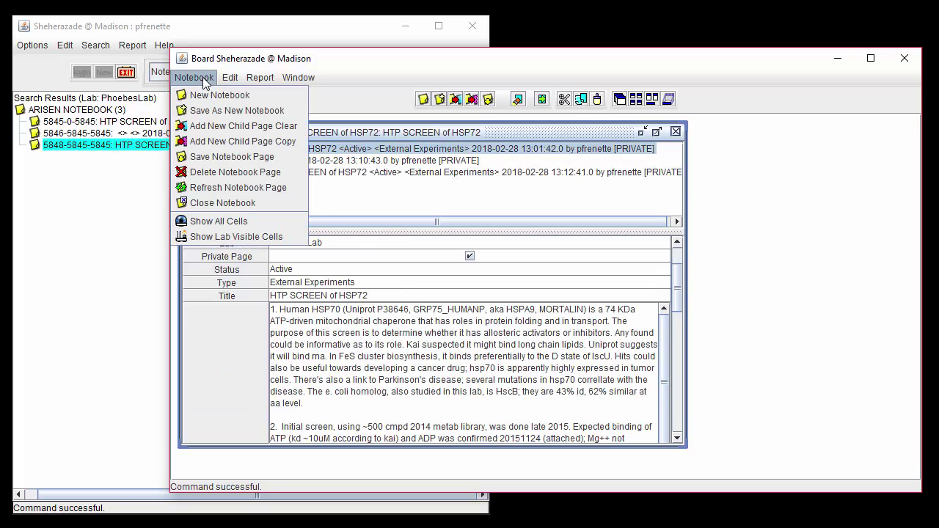
{"action": "left_click", "coordinate": [201, 171]}
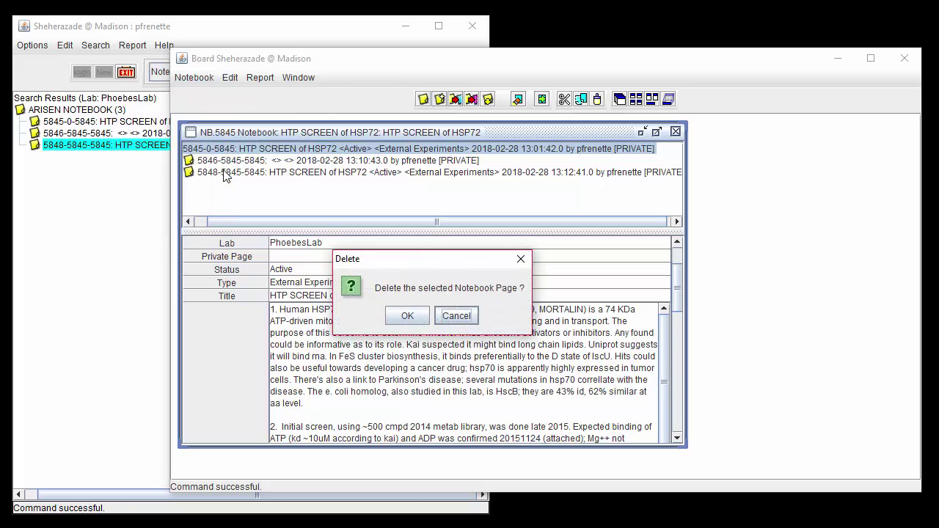
{"action": "left_click", "coordinate": [403, 315]}
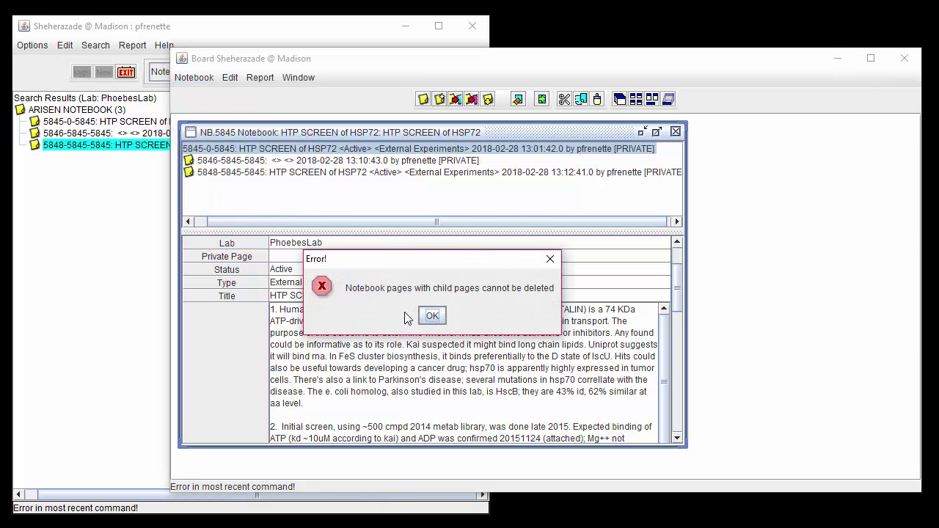
{"action": "left_click", "coordinate": [431, 316]}
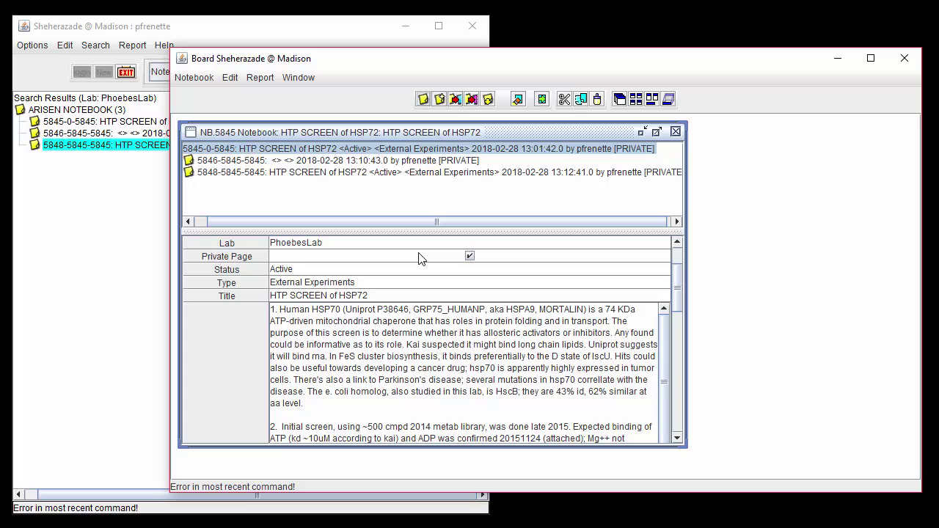
Delete the blank child page 5846 from the notebook
{"action": "left_click", "coordinate": [396, 161]}
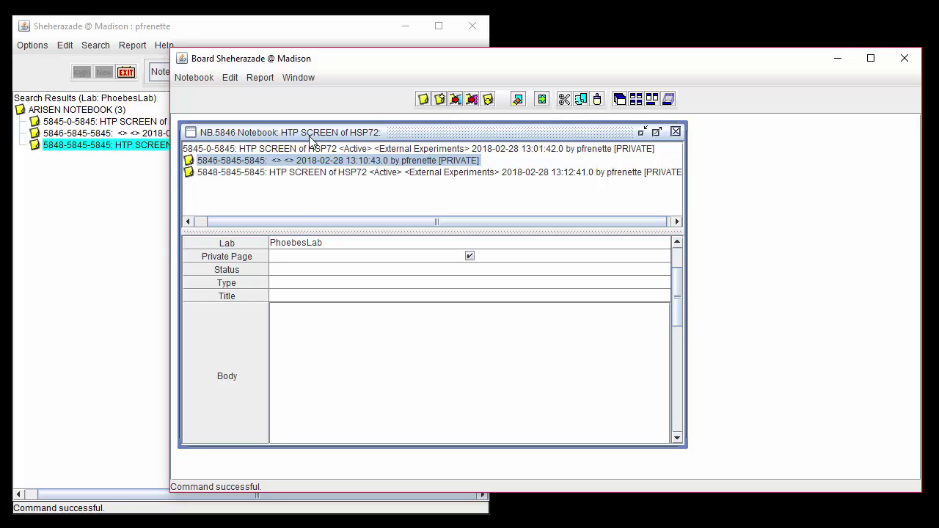
{"action": "left_click", "coordinate": [198, 77]}
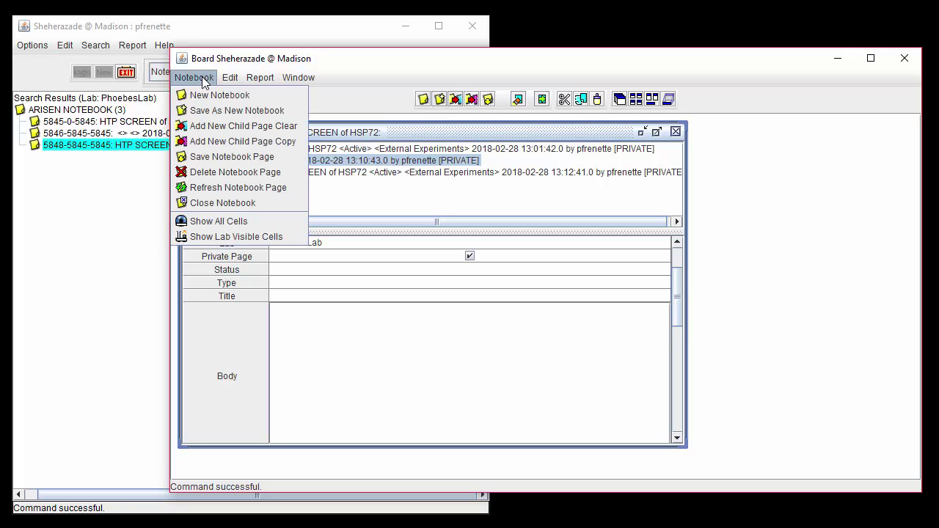
{"action": "left_click", "coordinate": [279, 173]}
{"action": "left_click", "coordinate": [406, 315]}
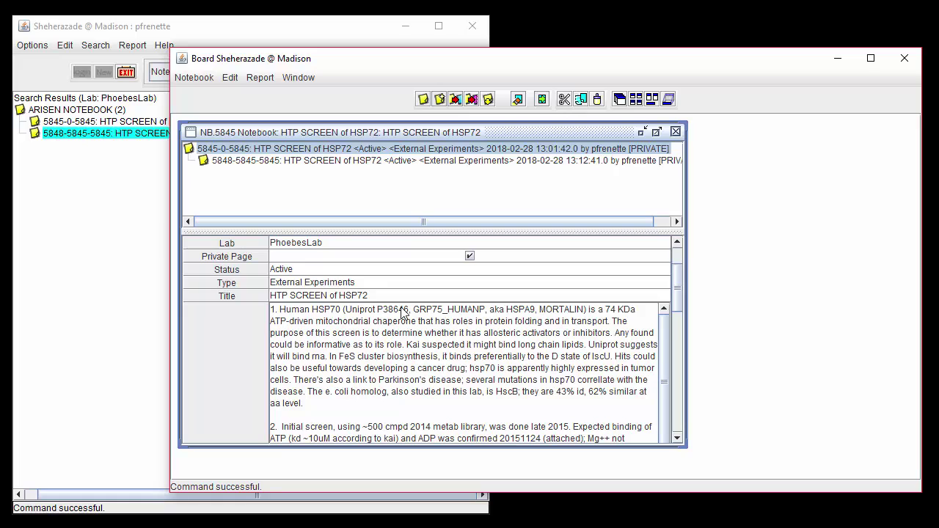
Close the HSP72 notebook and clear the search results tree in the main window
{"action": "left_click", "coordinate": [675, 132]}
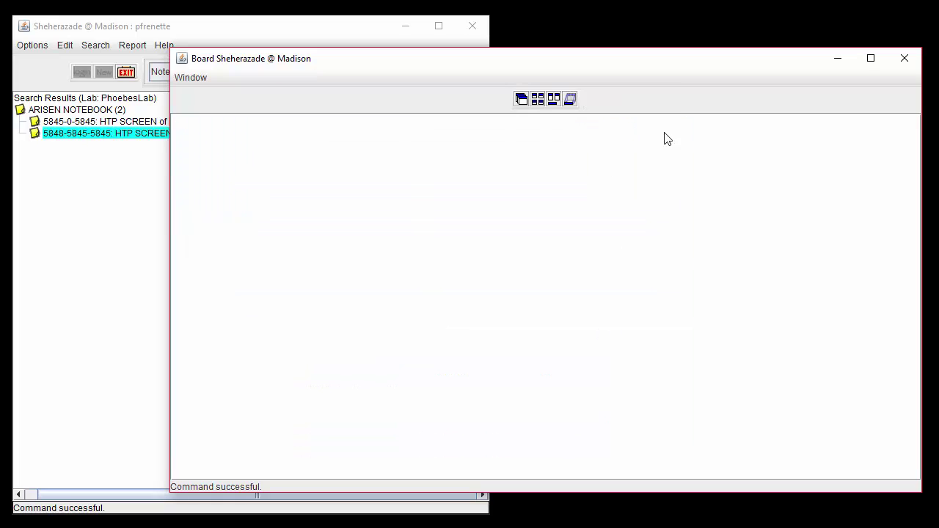
{"action": "left_click", "coordinate": [121, 189]}
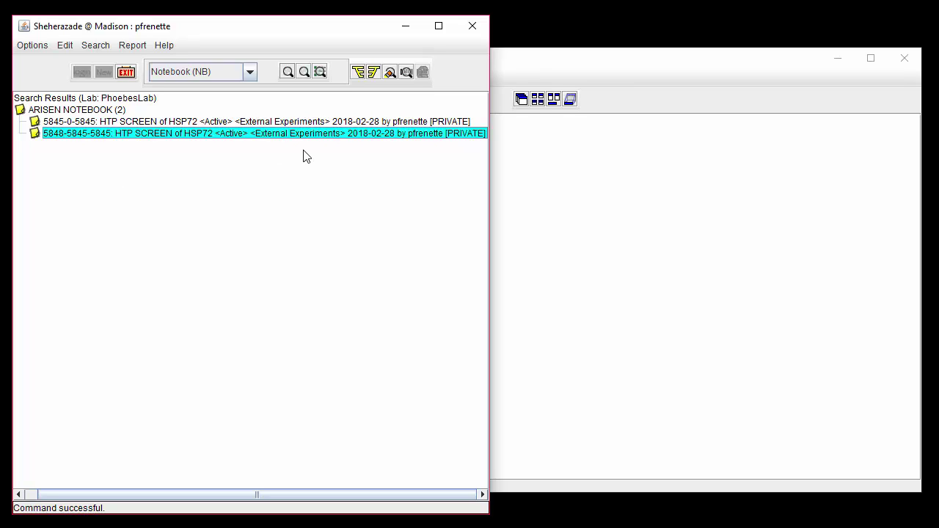
{"action": "left_click", "coordinate": [390, 72]}
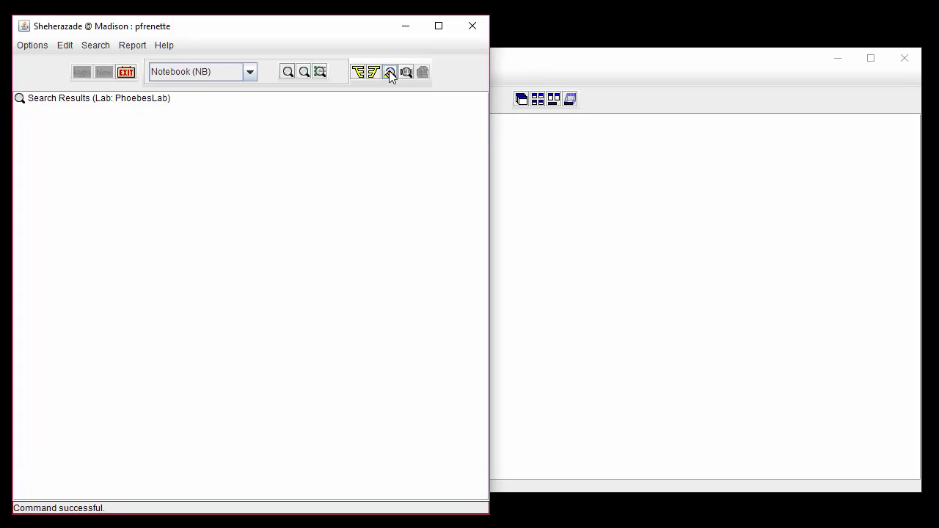
Search your own notebooks by owner for first pages whose Body contains "Danio Rerio", using wildcards around the phrase
{"action": "left_click", "coordinate": [98, 47]}
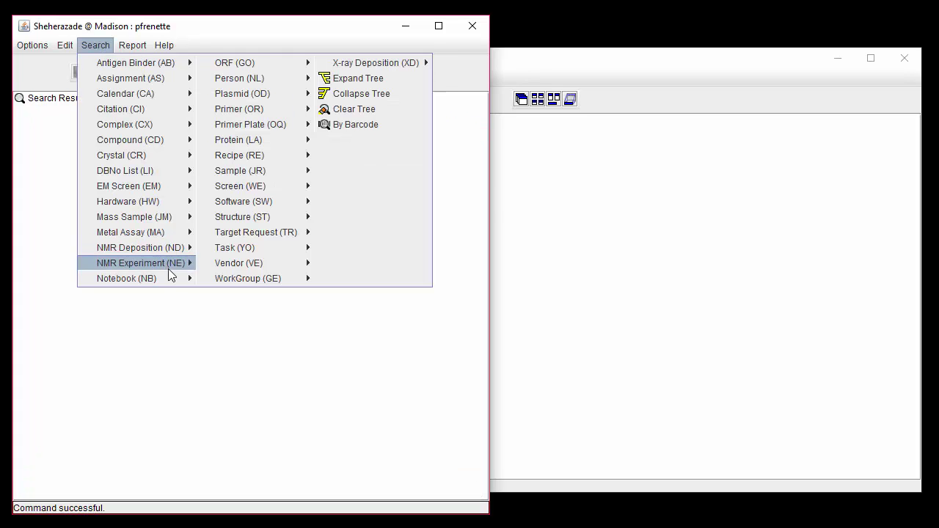
{"action": "mouse_move", "coordinate": [173, 276]}
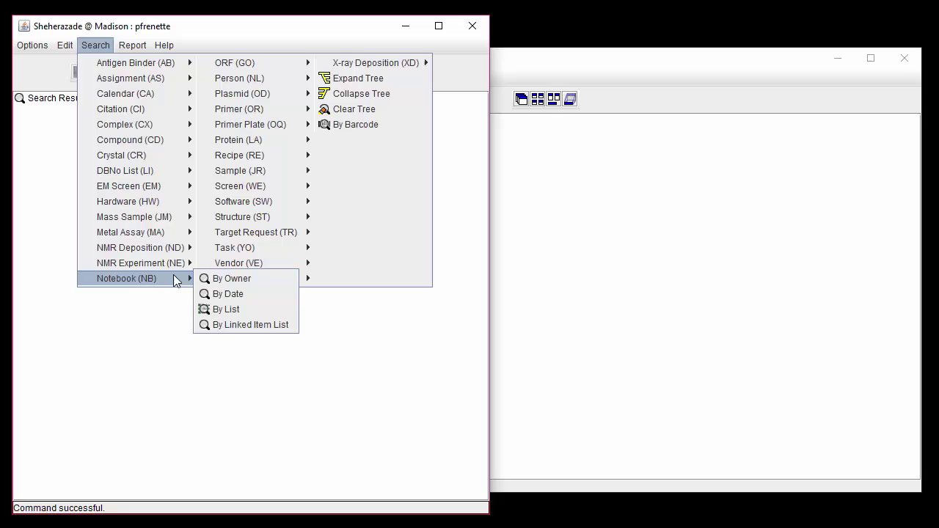
{"action": "left_click", "coordinate": [247, 282]}
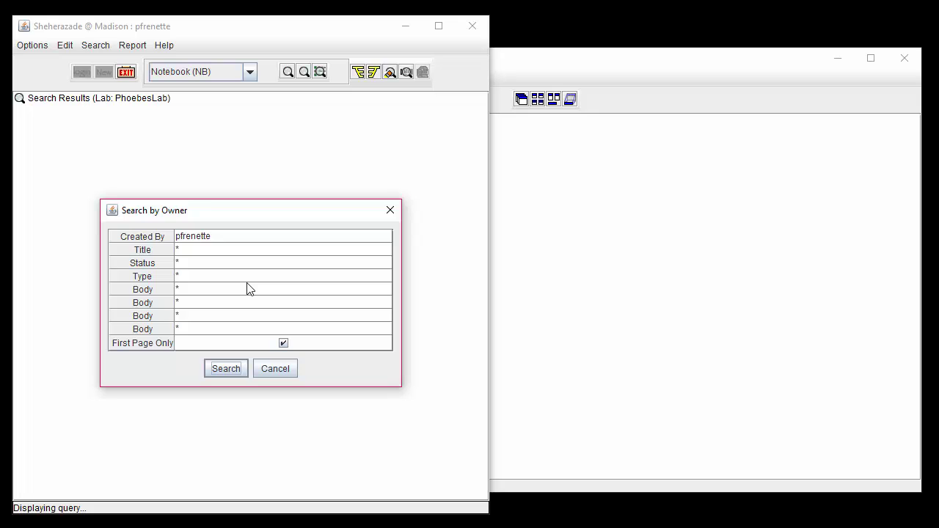
{"action": "left_click", "coordinate": [227, 291]}
{"action": "left_click", "coordinate": [228, 288]}
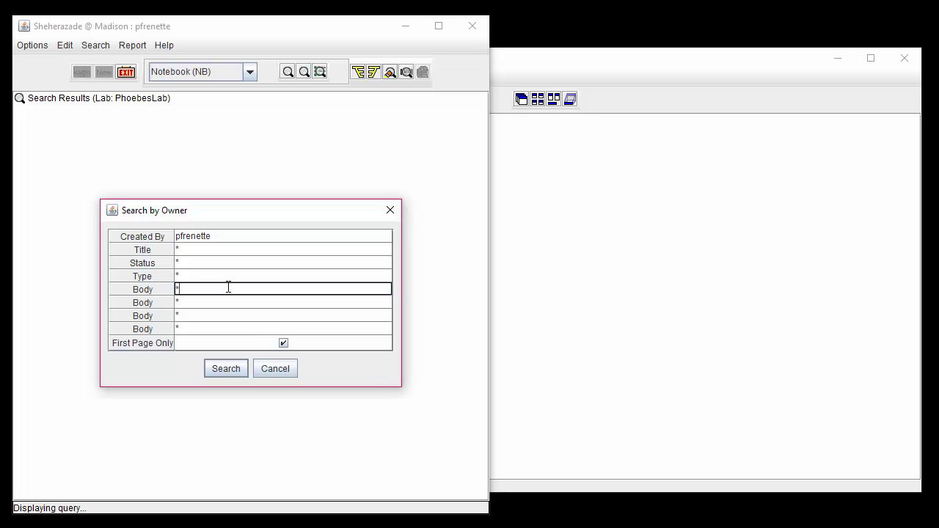
{"action": "type", "text": "Danio Rerio*"}
{"action": "left_click", "coordinate": [236, 370]}
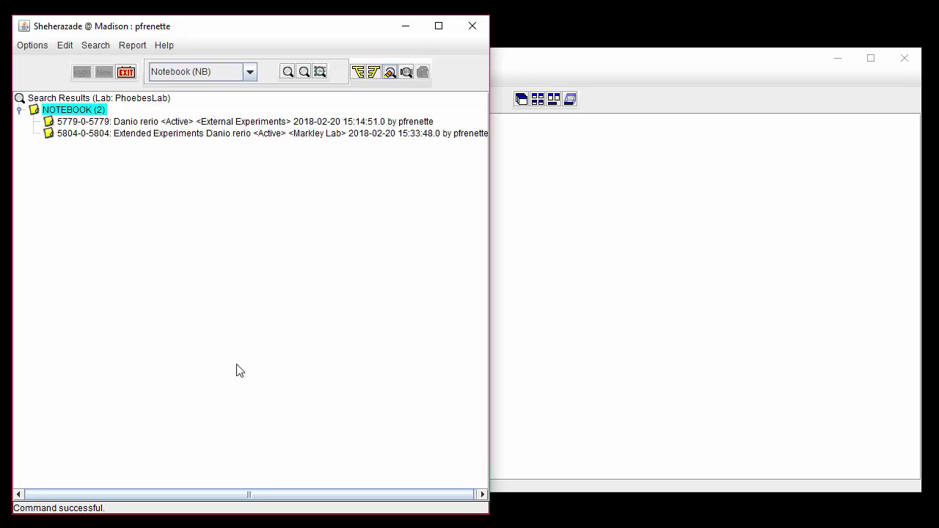
Search notebooks by date from 2018-02-14 to 2018-02-22, including all pages rather than first pages only
{"action": "left_click", "coordinate": [249, 72]}
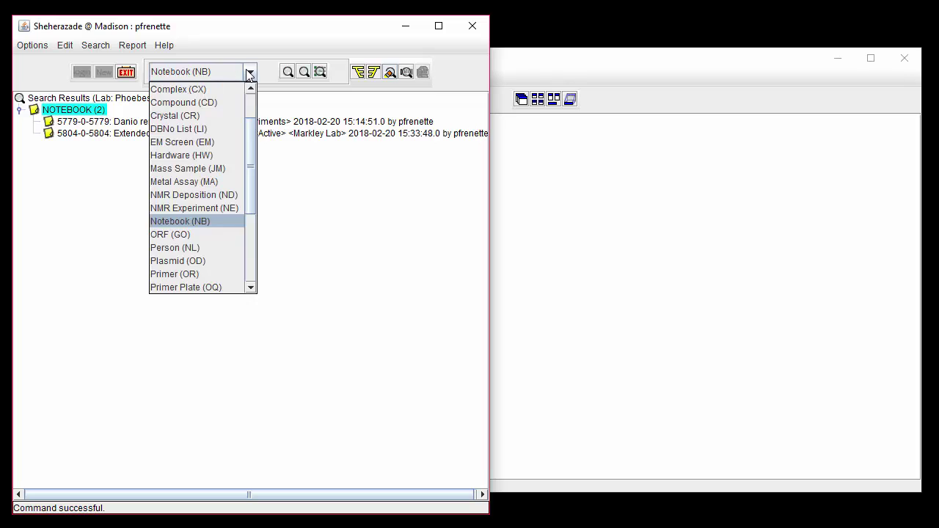
{"action": "left_click", "coordinate": [232, 221]}
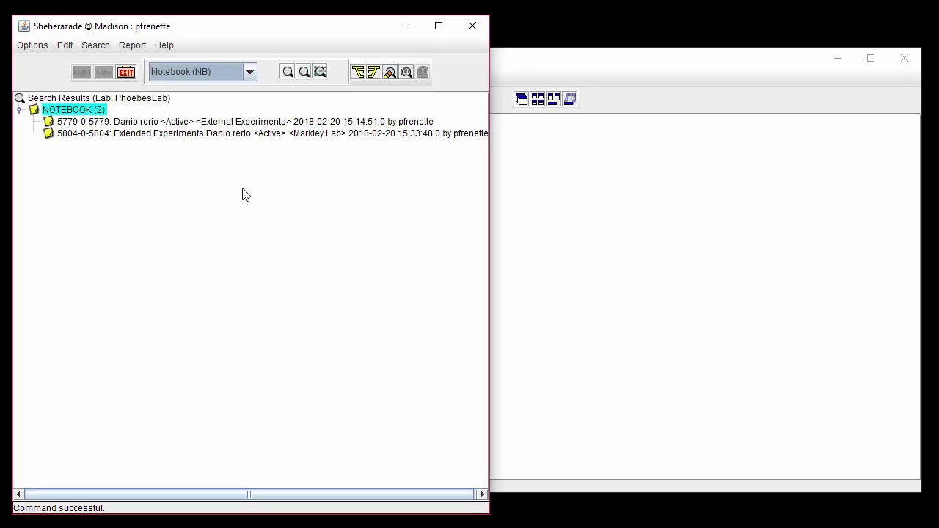
{"action": "left_click", "coordinate": [304, 72]}
{"action": "left_click", "coordinate": [343, 264]}
{"action": "type", "text": "1"}
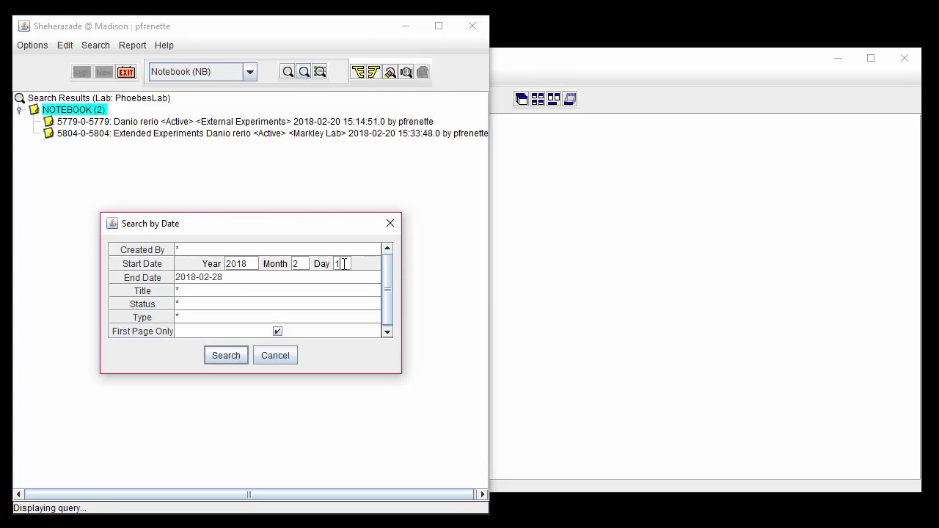
{"action": "type", "text": "4"}
{"action": "left_click", "coordinate": [247, 277]}
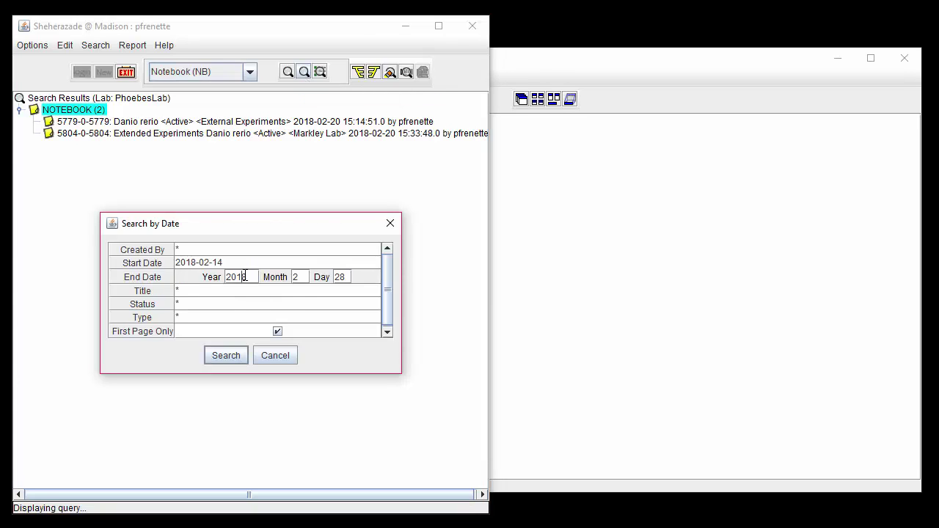
{"action": "key", "text": "BackSpace"}
{"action": "type", "text": "2"}
{"action": "left_click", "coordinate": [279, 333]}
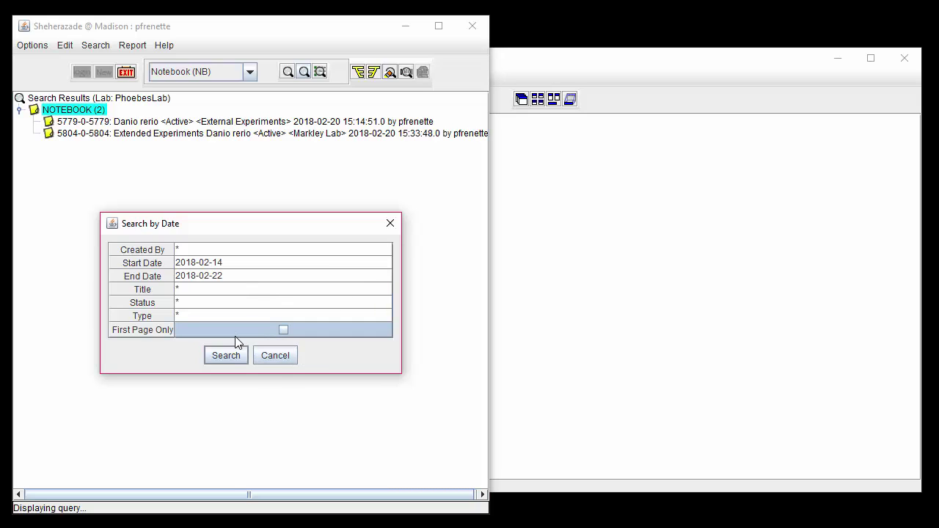
{"action": "left_click", "coordinate": [236, 355]}
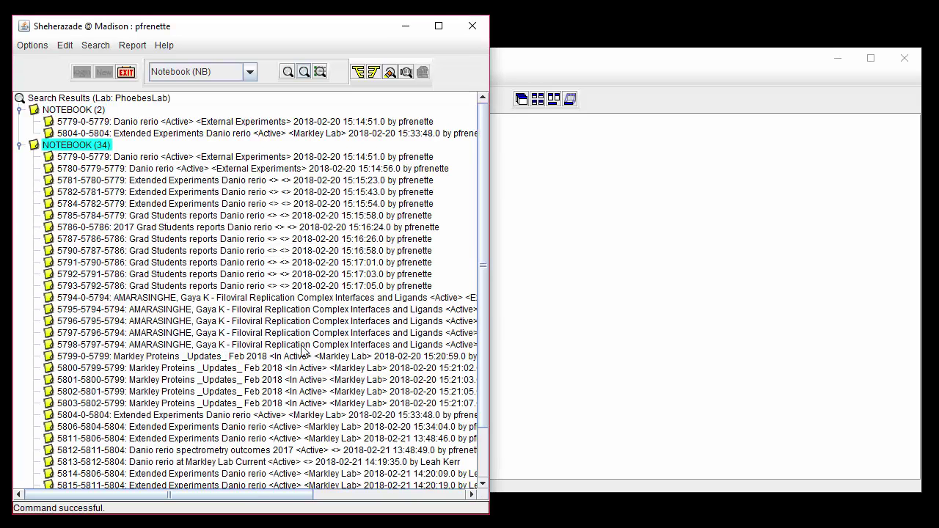
Widen the search results window and try to open the private notebook page 5815 owned by another lab member
{"action": "left_click_drag", "start_coordinate": [488, 321], "coordinate": [624, 322]}
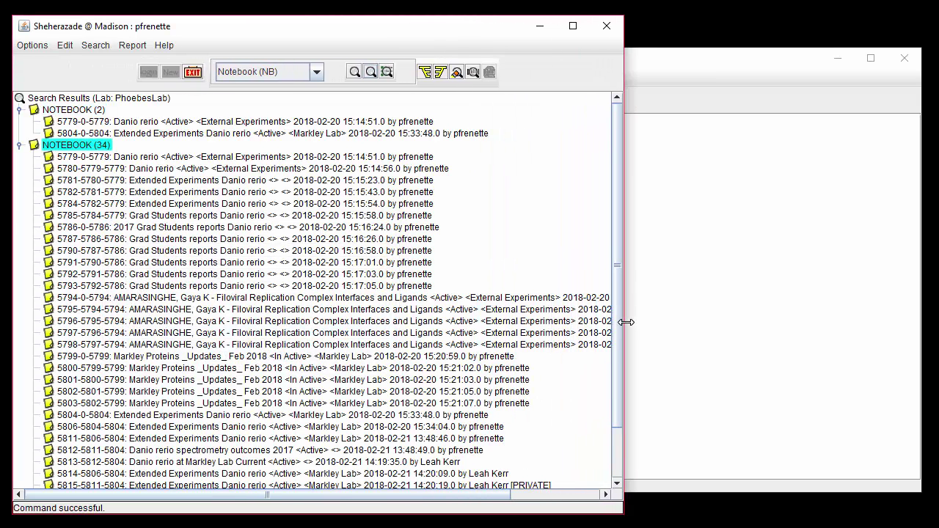
{"action": "scroll", "coordinate": [445, 377], "scroll_direction": "down", "scroll_amount": 2}
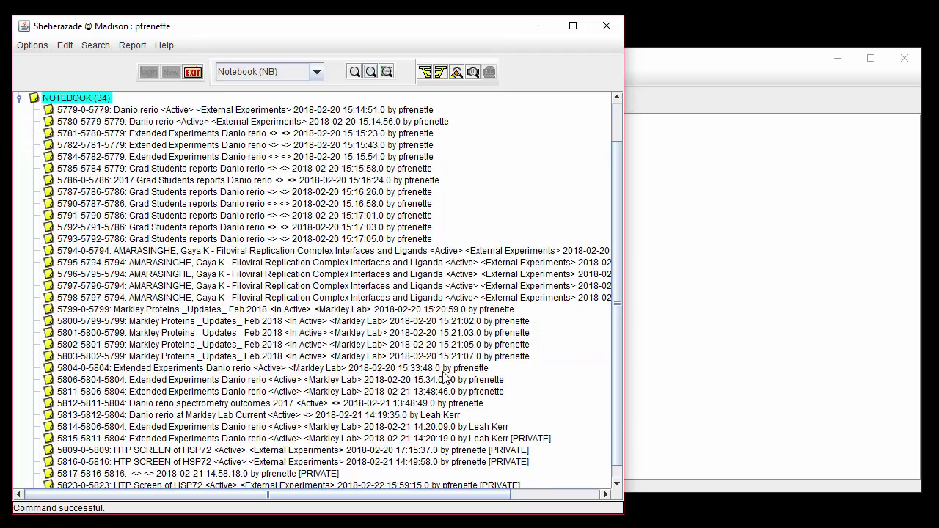
{"action": "left_click", "coordinate": [442, 439]}
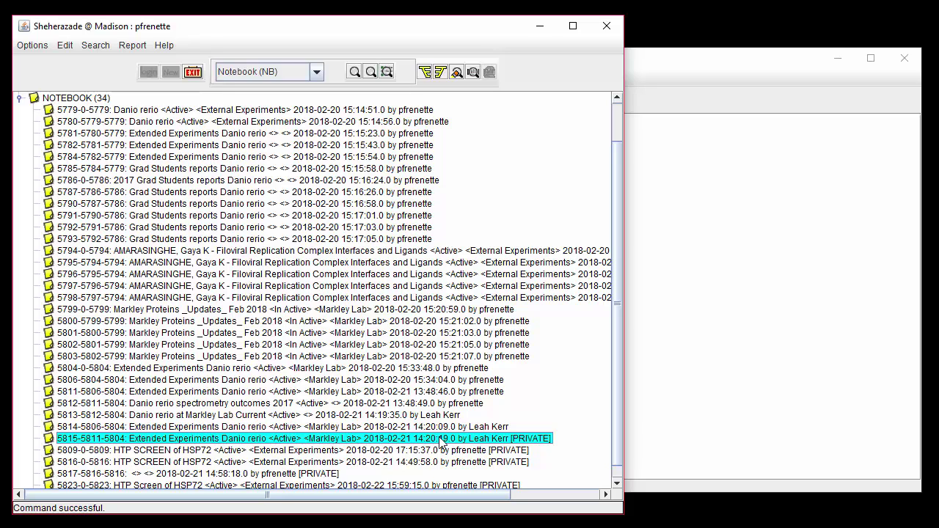
{"action": "double_click", "coordinate": [442, 440]}
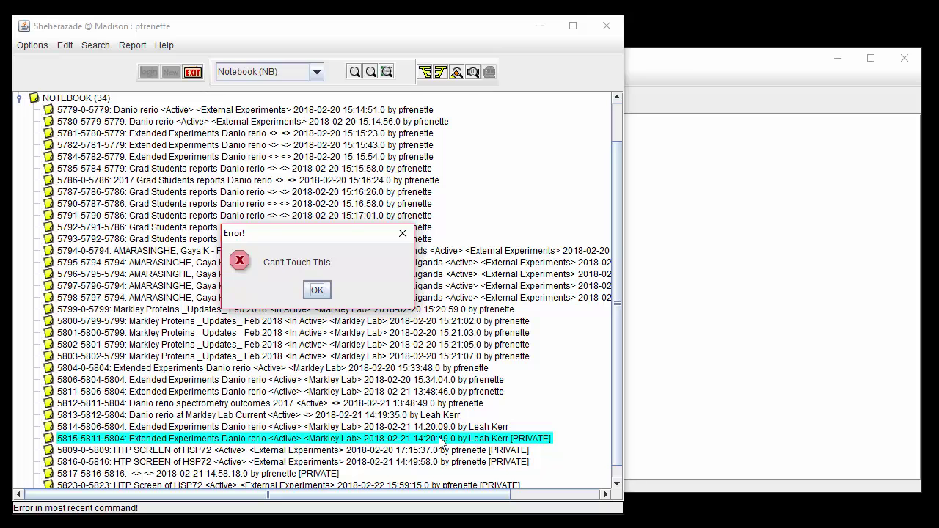
{"action": "left_click", "coordinate": [402, 233]}
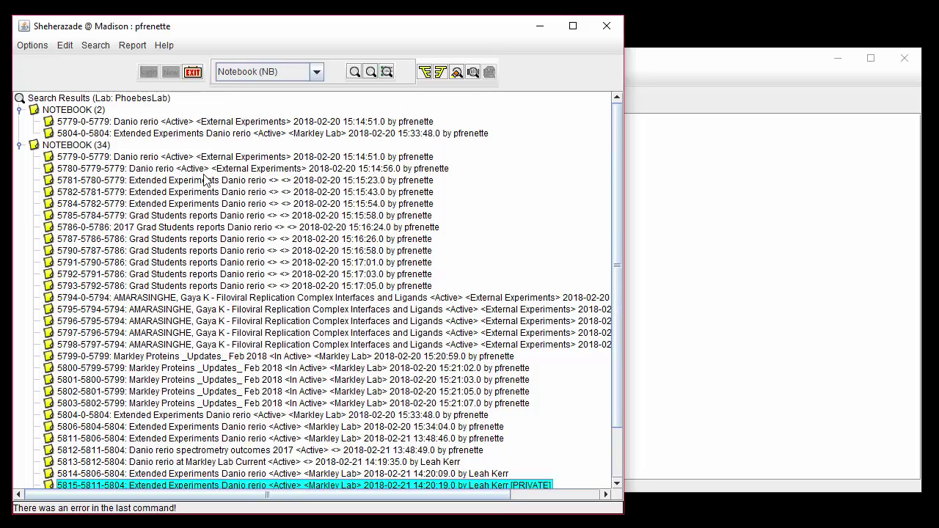
Open notebook 5804, Extended Experiments Danio rerio, and enlarge its detail area to view the Body
{"action": "left_click", "coordinate": [203, 133]}
{"action": "double_click", "coordinate": [204, 136]}
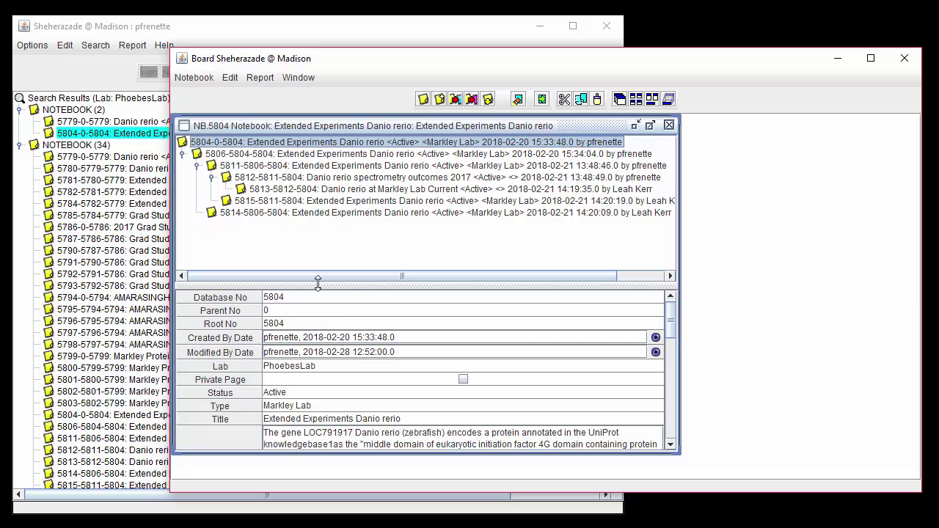
{"action": "left_click_drag", "start_coordinate": [317, 284], "coordinate": [317, 223]}
{"action": "scroll", "coordinate": [323, 257], "scroll_direction": "down", "scroll_amount": 2}
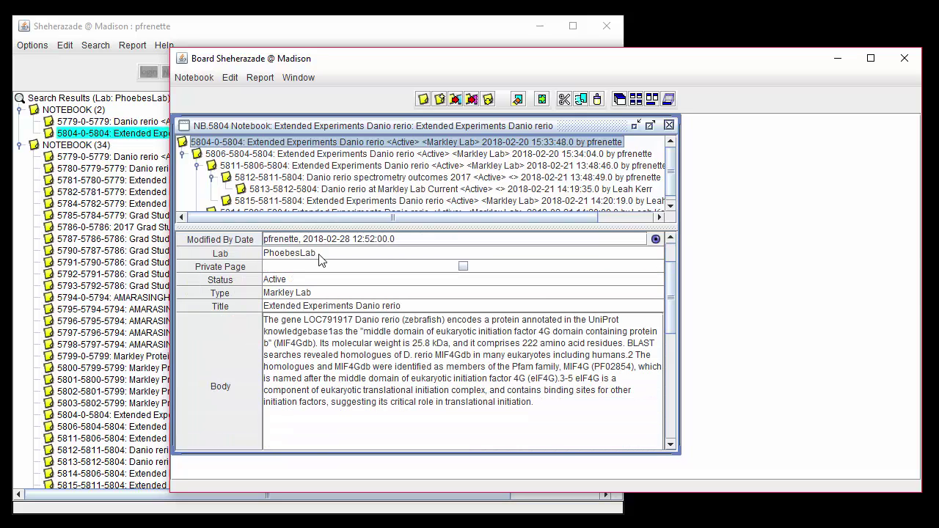
{"action": "scroll", "coordinate": [308, 362], "scroll_direction": "down", "scroll_amount": 1}
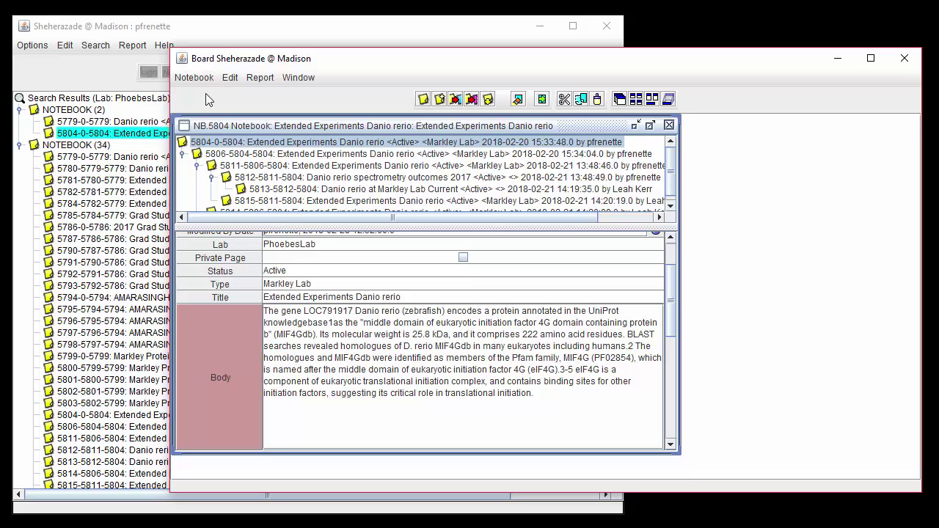
Set the status of the whole notebook 5804 to Inactive
{"action": "left_click", "coordinate": [227, 79]}
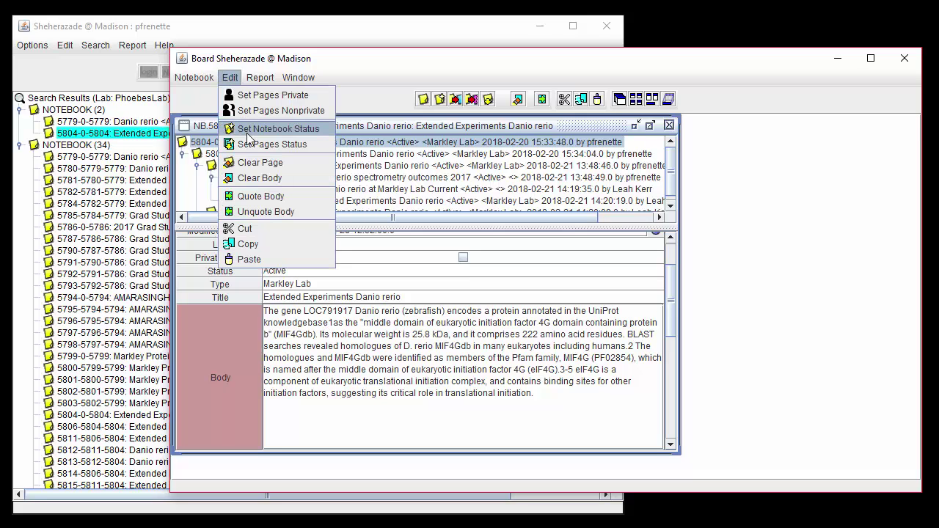
{"action": "left_click", "coordinate": [316, 130]}
{"action": "left_click", "coordinate": [370, 288]}
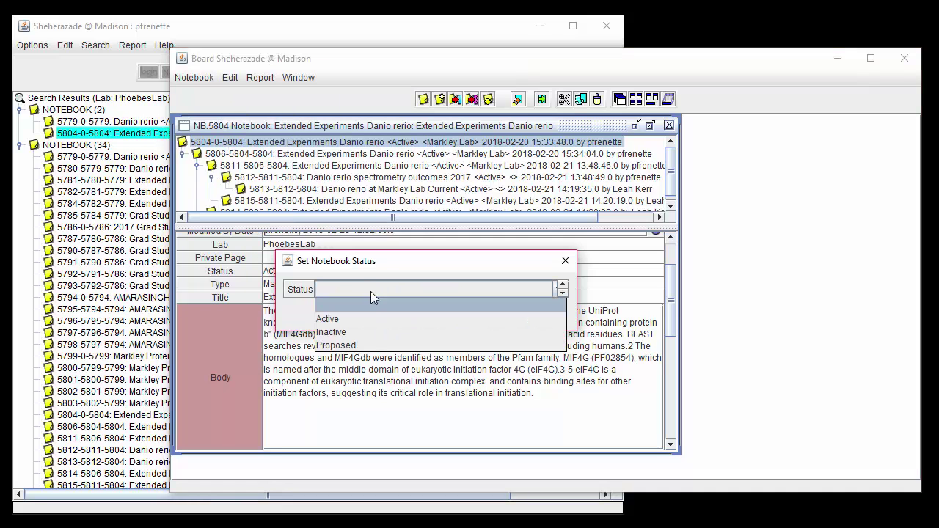
{"action": "left_click", "coordinate": [371, 330]}
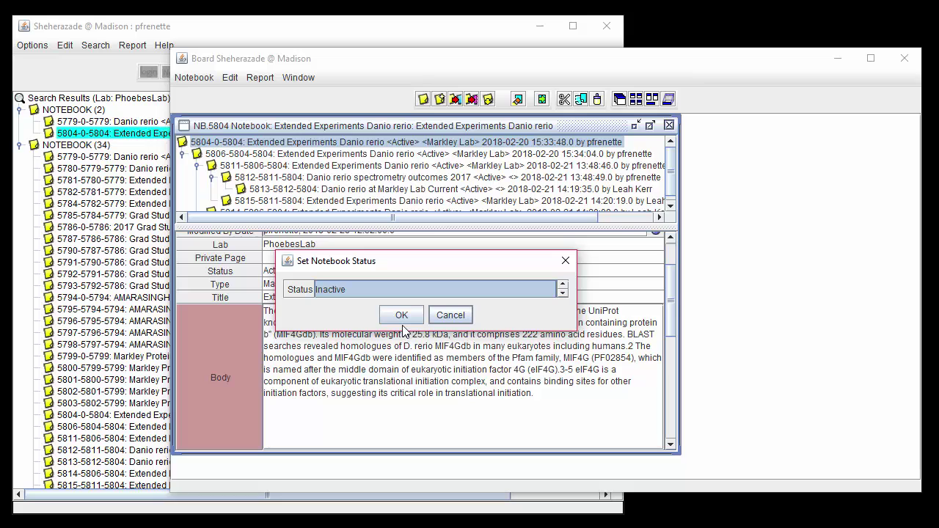
{"action": "left_click", "coordinate": [401, 320]}
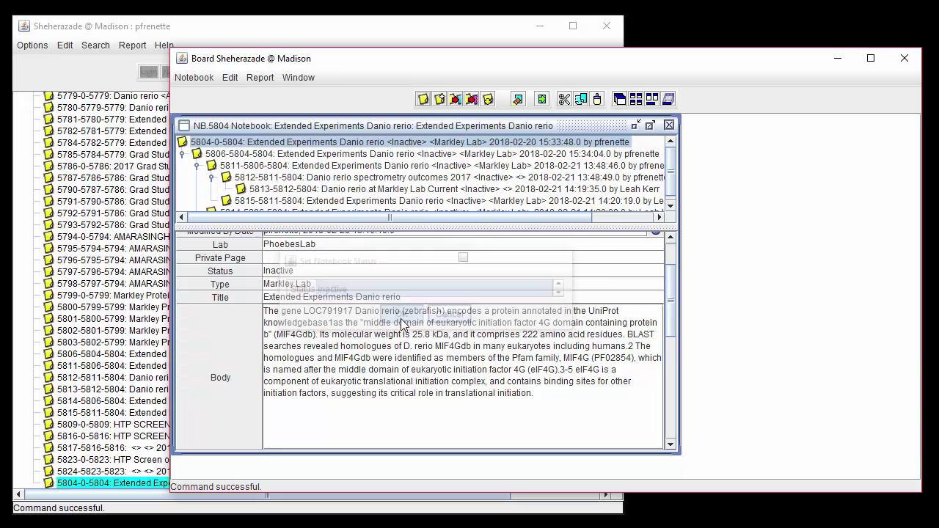
Enlarge the notebook's page tree and check the status of child pages 5813 and 5812
{"action": "left_click_drag", "start_coordinate": [473, 258], "coordinate": [473, 256]}
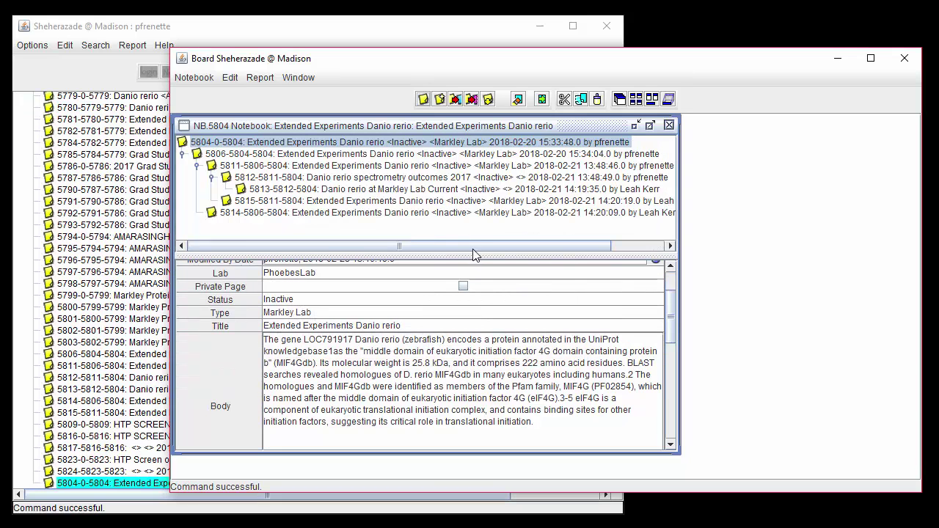
{"action": "left_click", "coordinate": [477, 192]}
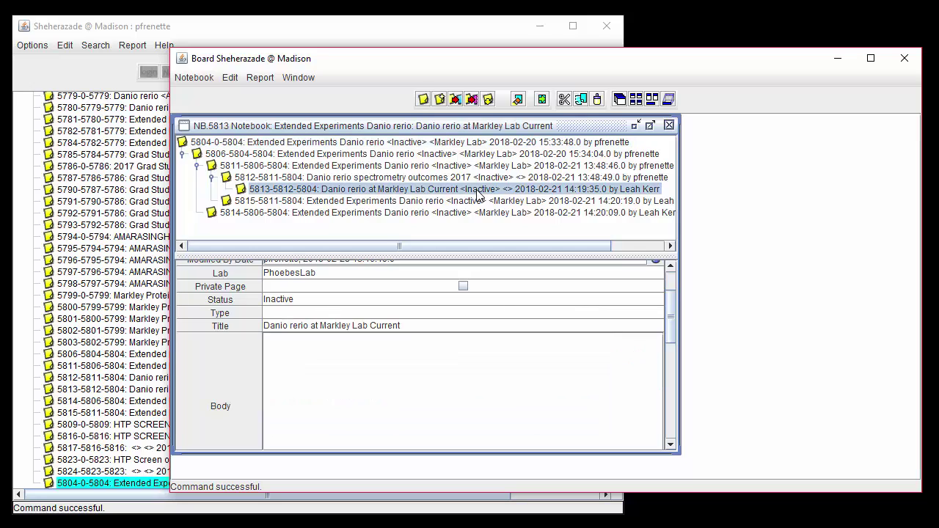
{"action": "left_click", "coordinate": [469, 178]}
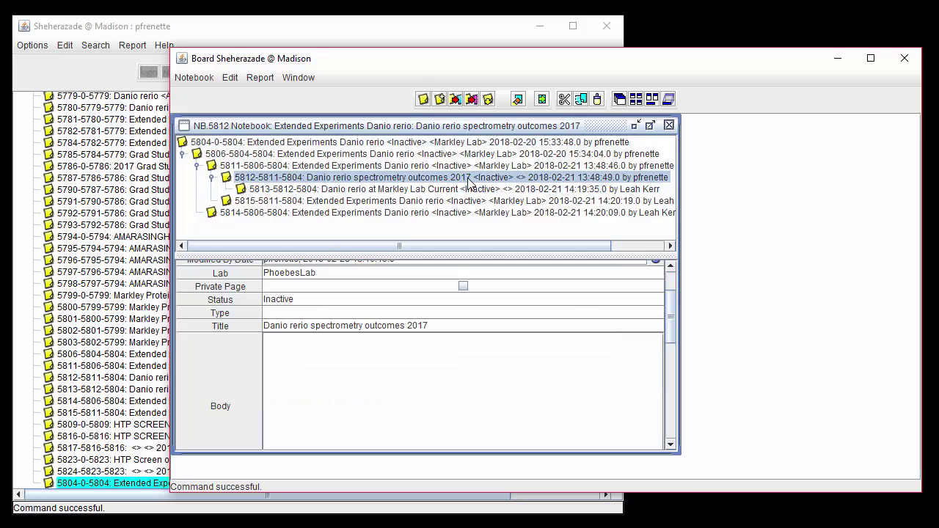
Set the status of only your own pages in notebook 5804 to Active, and check another member's page 5813
{"action": "left_click", "coordinate": [438, 144]}
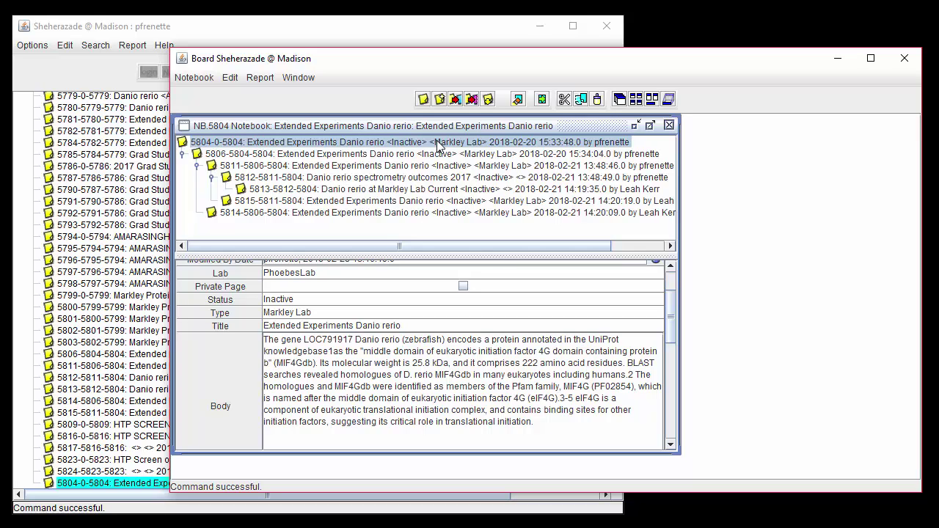
{"action": "left_click", "coordinate": [230, 77]}
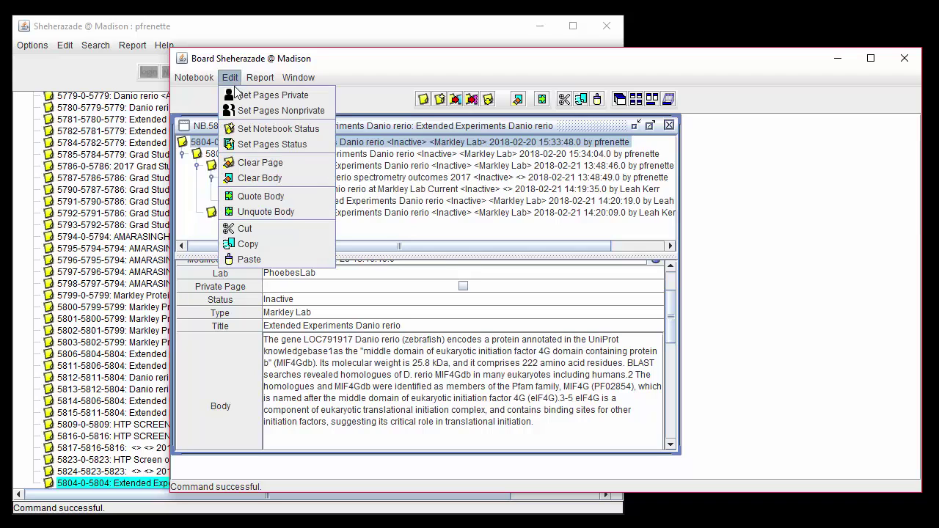
{"action": "left_click", "coordinate": [293, 144]}
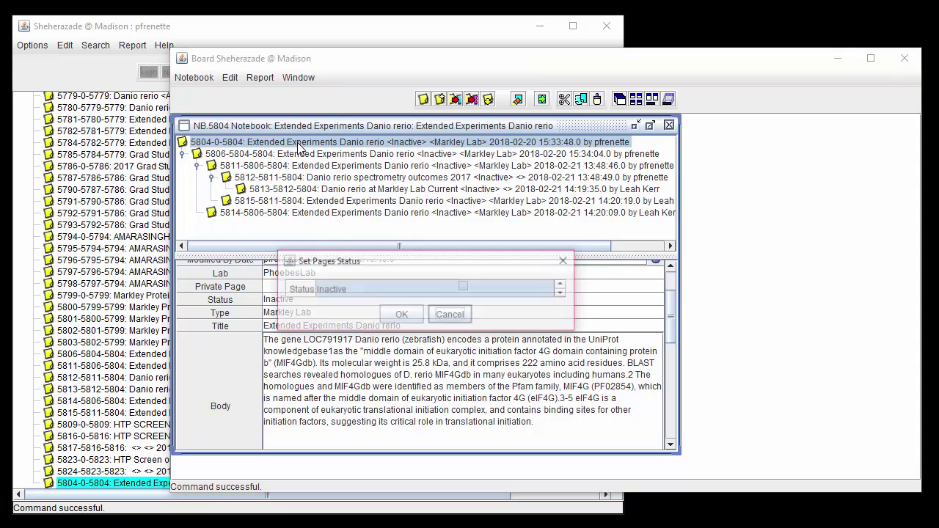
{"action": "left_click", "coordinate": [383, 289]}
{"action": "left_click", "coordinate": [377, 318]}
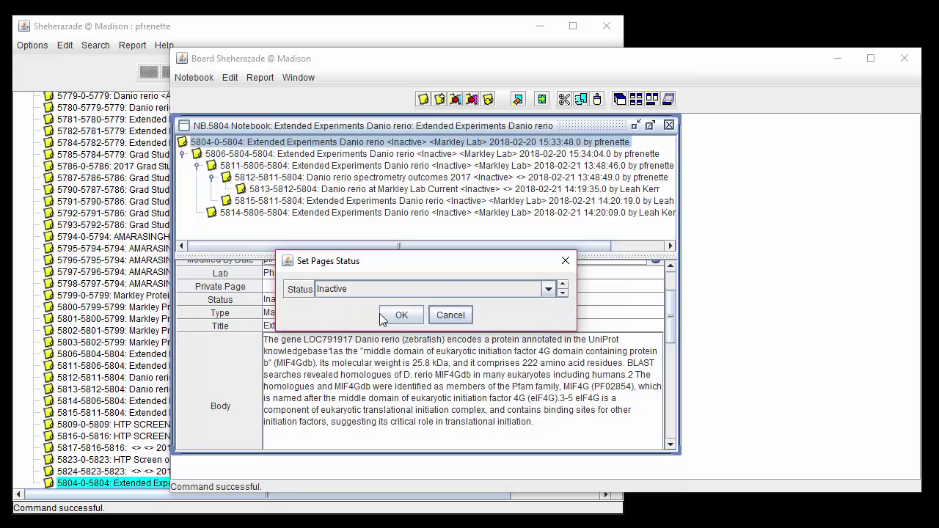
{"action": "left_click", "coordinate": [402, 314]}
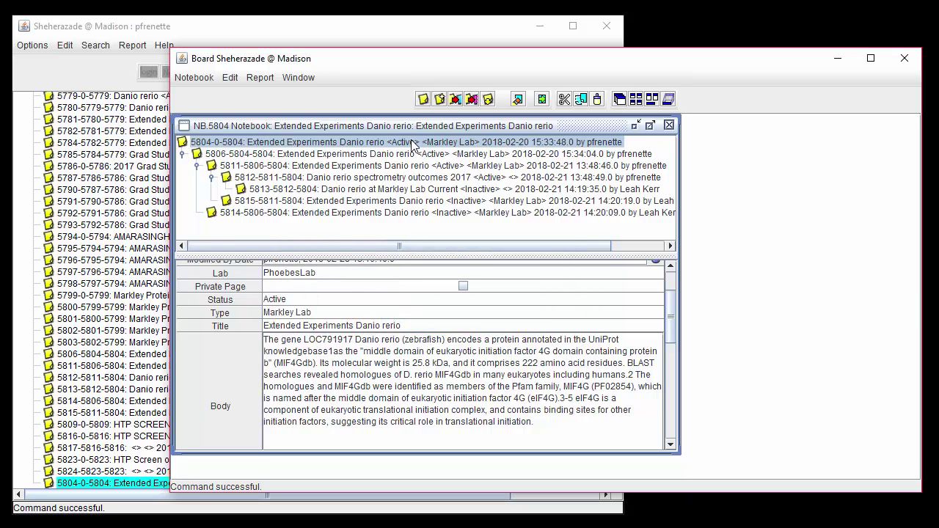
{"action": "left_click", "coordinate": [435, 189]}
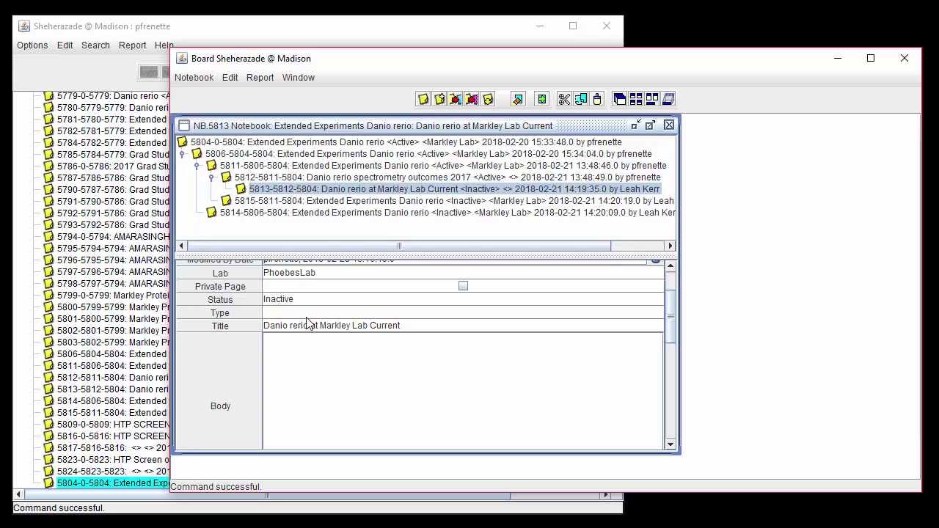
Set all of your own pages in notebook 5804 to private and confirm the change
{"action": "left_click", "coordinate": [443, 143]}
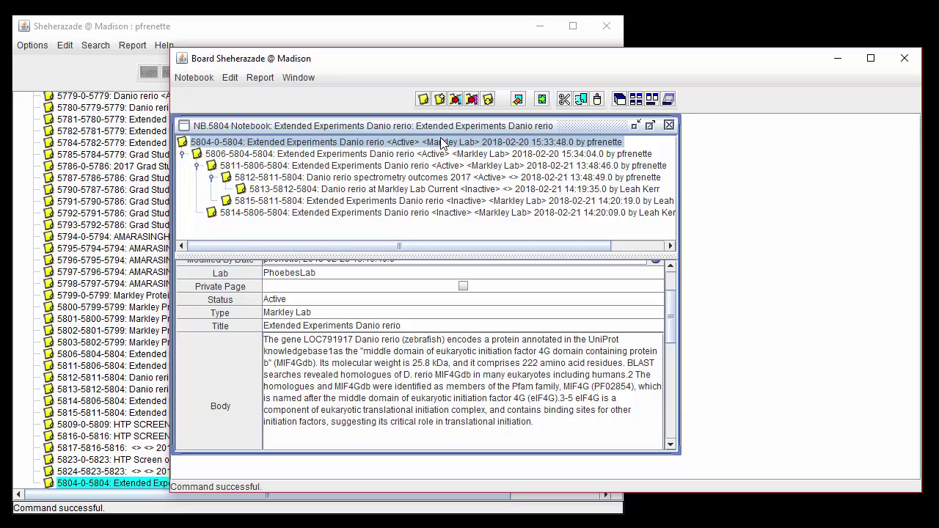
{"action": "left_click", "coordinate": [230, 77]}
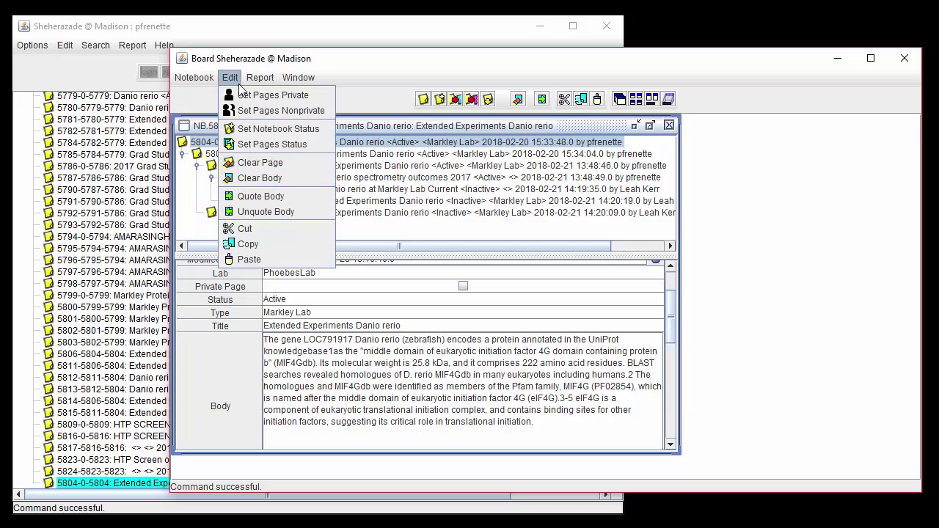
{"action": "left_click", "coordinate": [312, 96]}
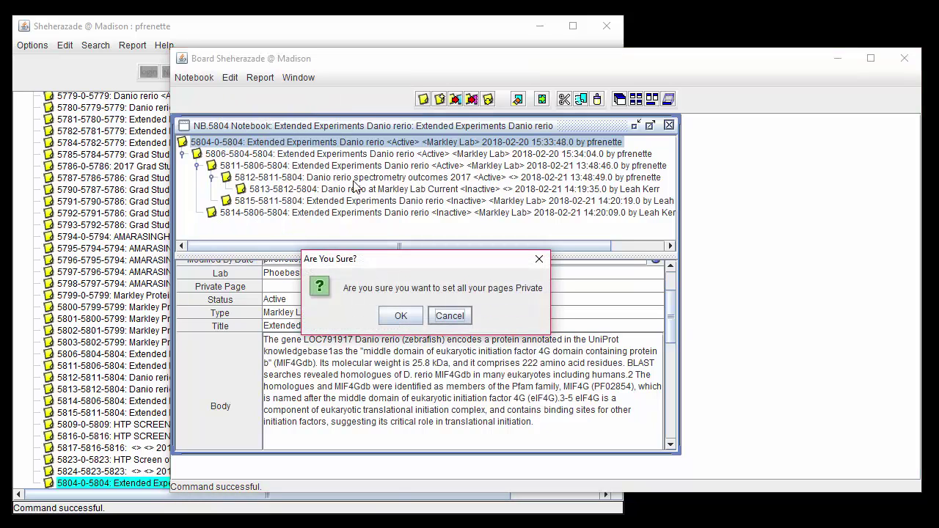
{"action": "left_click", "coordinate": [401, 316]}
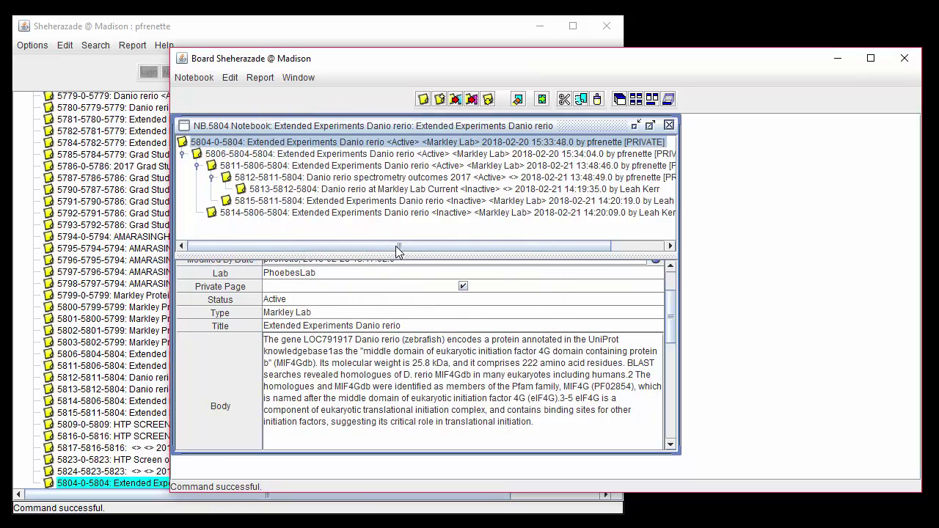
Check the private marking of the notebook's pages in the tree and the Private Page setting of page 5813
{"action": "left_click_drag", "start_coordinate": [395, 246], "coordinate": [452, 245]}
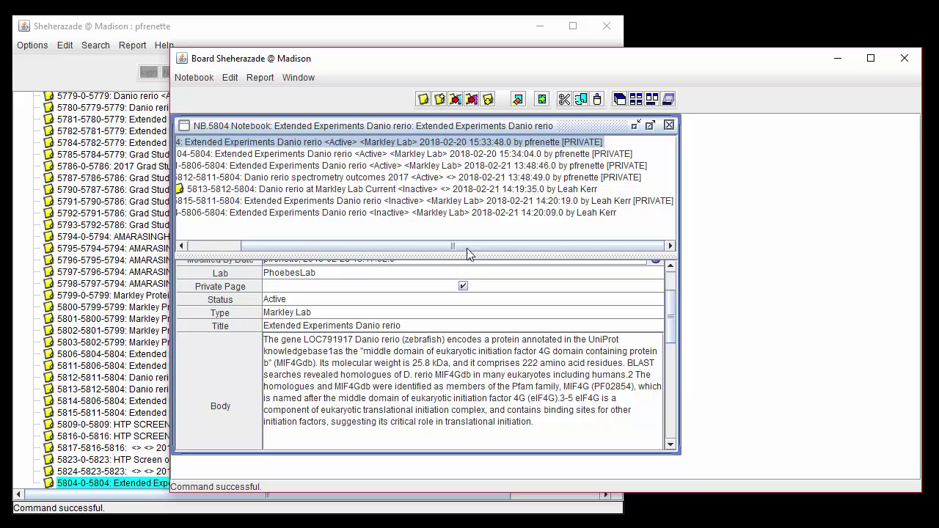
{"action": "left_click", "coordinate": [573, 154]}
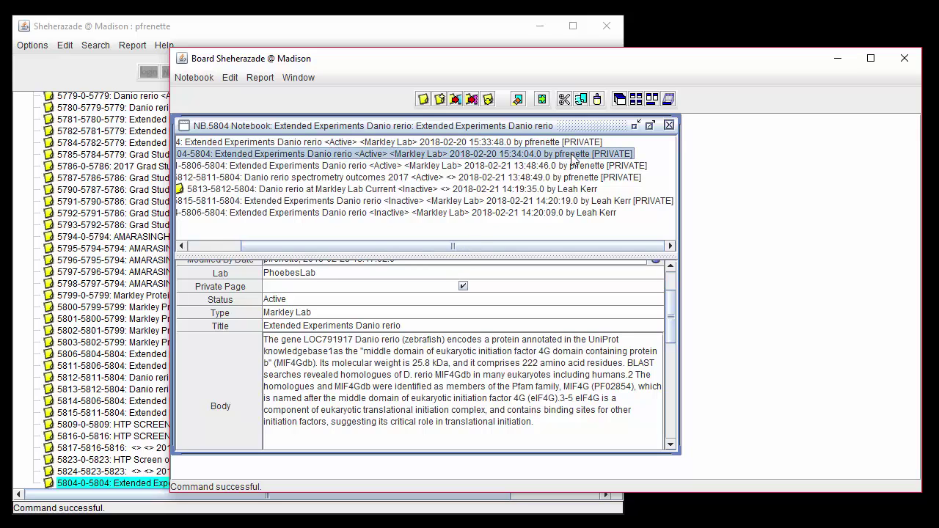
{"action": "left_click", "coordinate": [562, 190]}
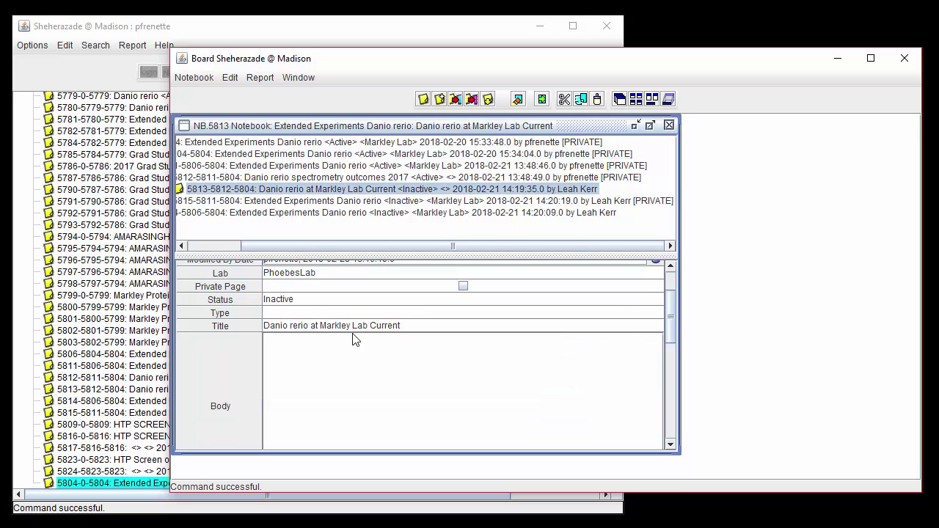
{"action": "left_click", "coordinate": [320, 289]}
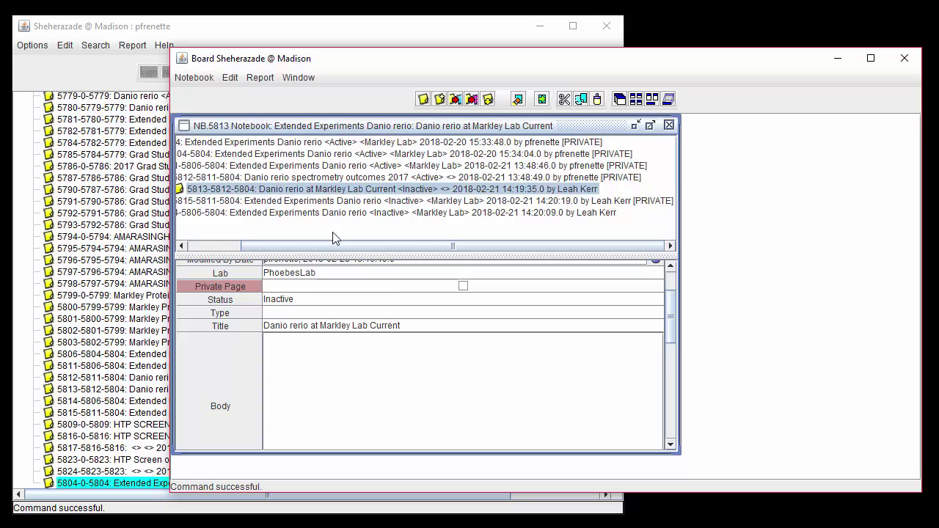
Generate the HTML Notebook report for notebook 5804 and open the resulting file NB.5804_2018-02-28 in the browser
{"action": "left_click", "coordinate": [367, 146]}
{"action": "left_click_drag", "start_coordinate": [336, 245], "coordinate": [278, 247]}
{"action": "left_click", "coordinate": [260, 77]}
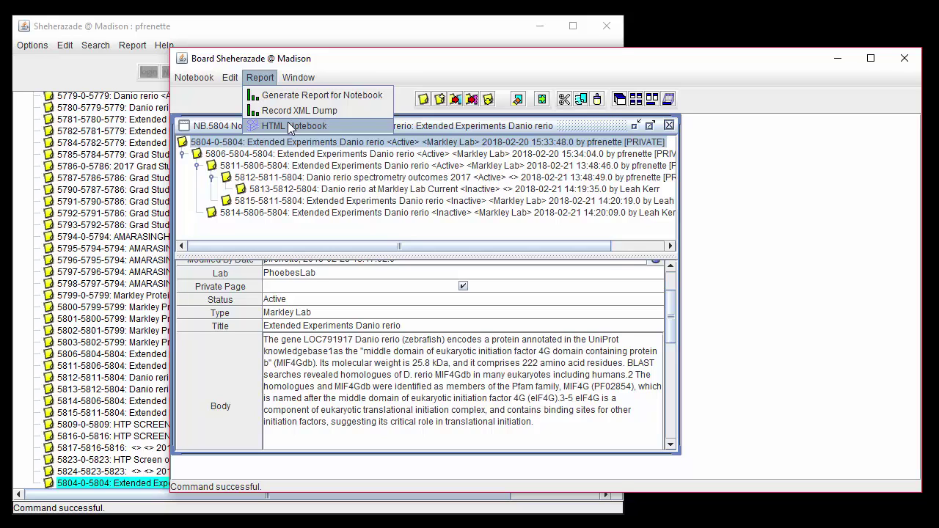
{"action": "left_click", "coordinate": [291, 125]}
{"action": "left_click", "coordinate": [518, 402]}
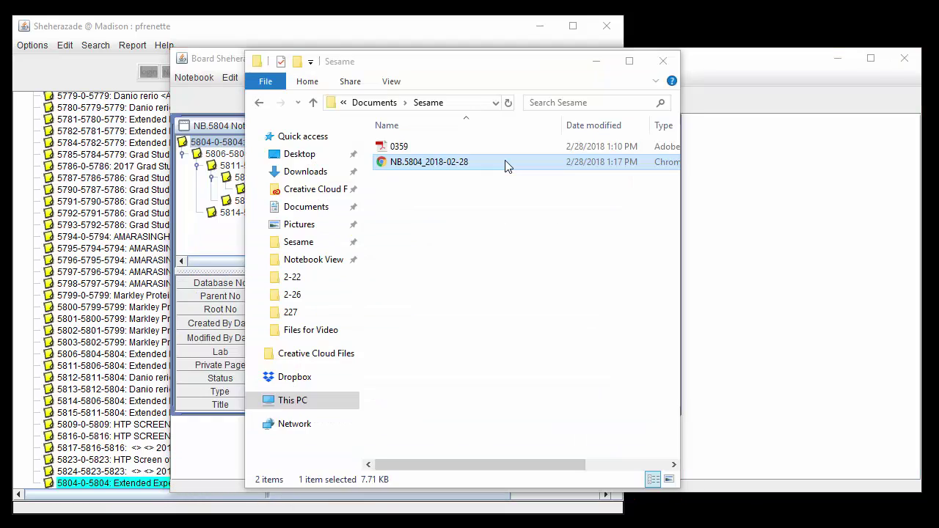
{"action": "double_click", "coordinate": [504, 160]}
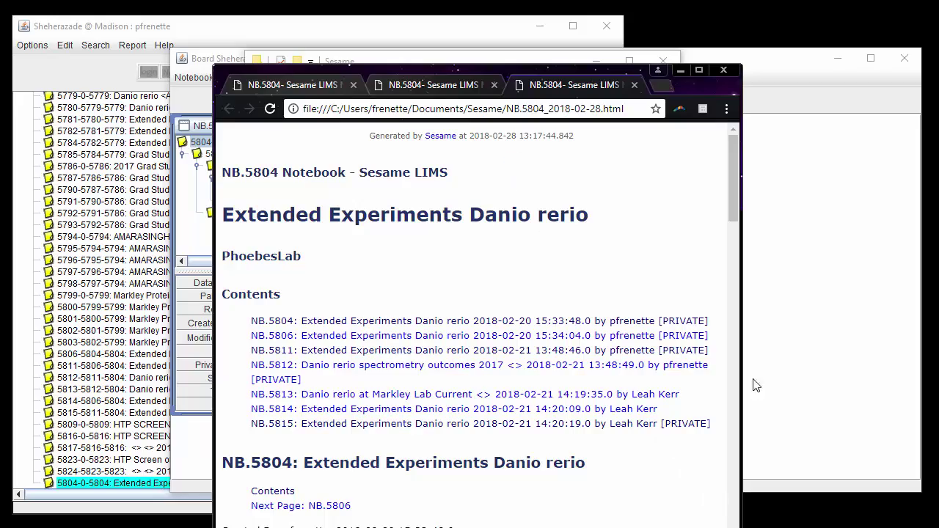
Look through the HTML report, return to the Sheherazade board and close notebook 5804
{"action": "left_click_drag", "start_coordinate": [731, 208], "coordinate": [737, 242]}
{"action": "left_click", "coordinate": [874, 458]}
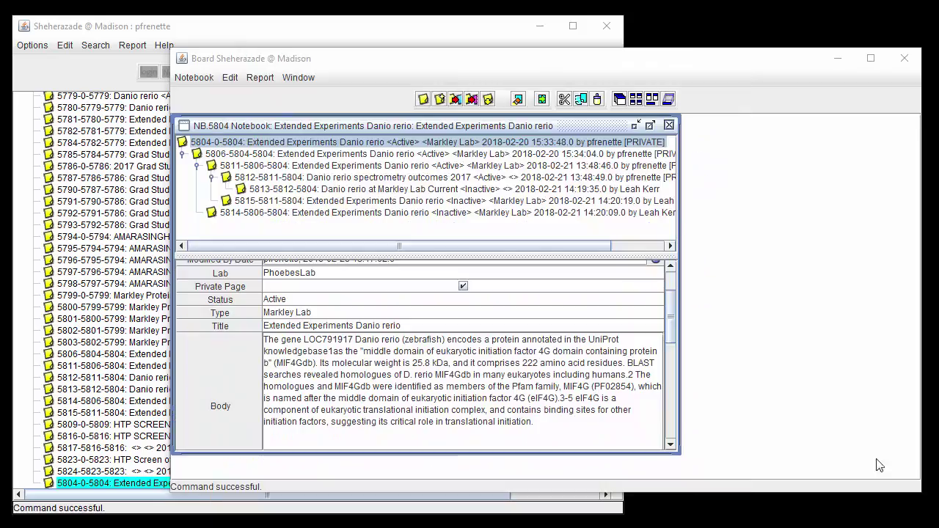
{"action": "left_click", "coordinate": [668, 126]}
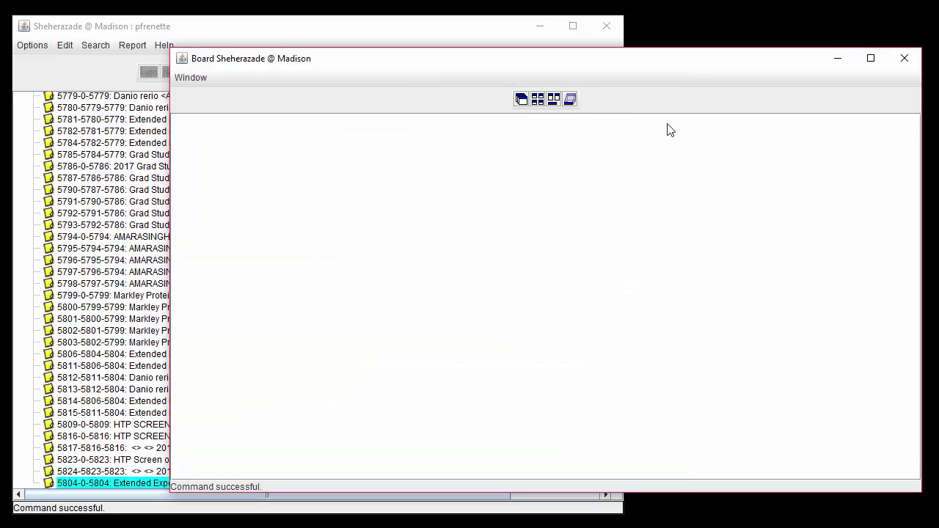